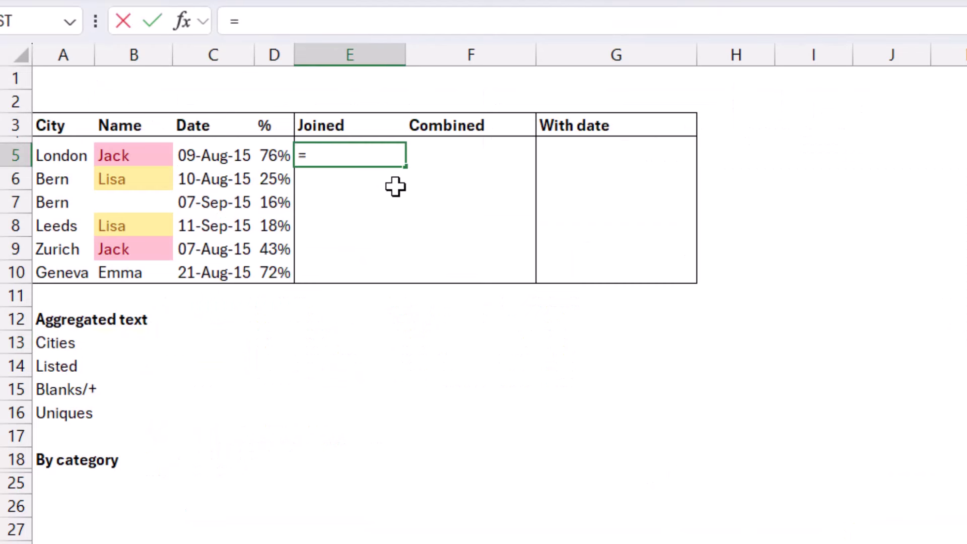
# Step: Enter =A5&B5 in E5 to join the city and name
pyautogui.press('Left')
pyautogui.press('Left')
pyautogui.press('Left')
pyautogui.press('Left')
pyautogui.write('&')
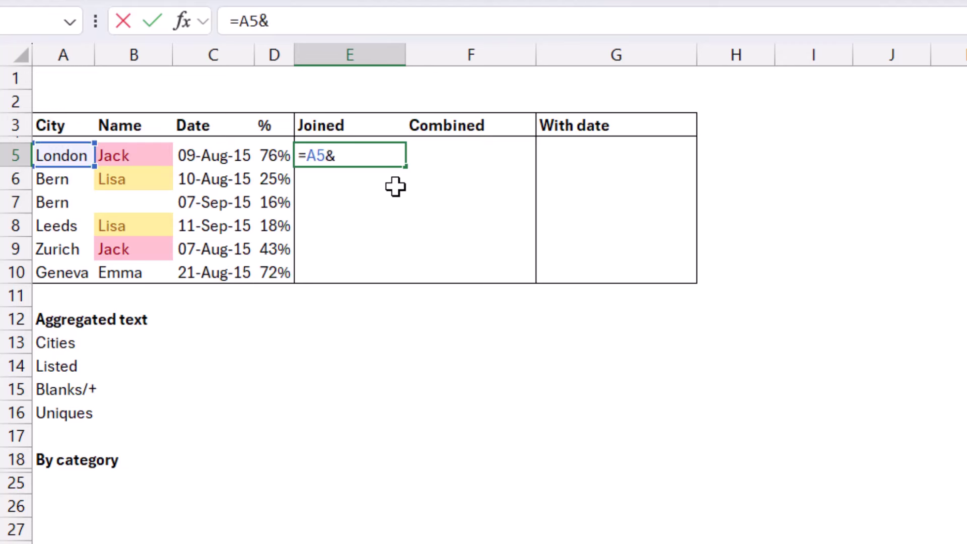
pyautogui.press('Left')
pyautogui.press('Left')
pyautogui.press('Left')
pyautogui.press('Return')
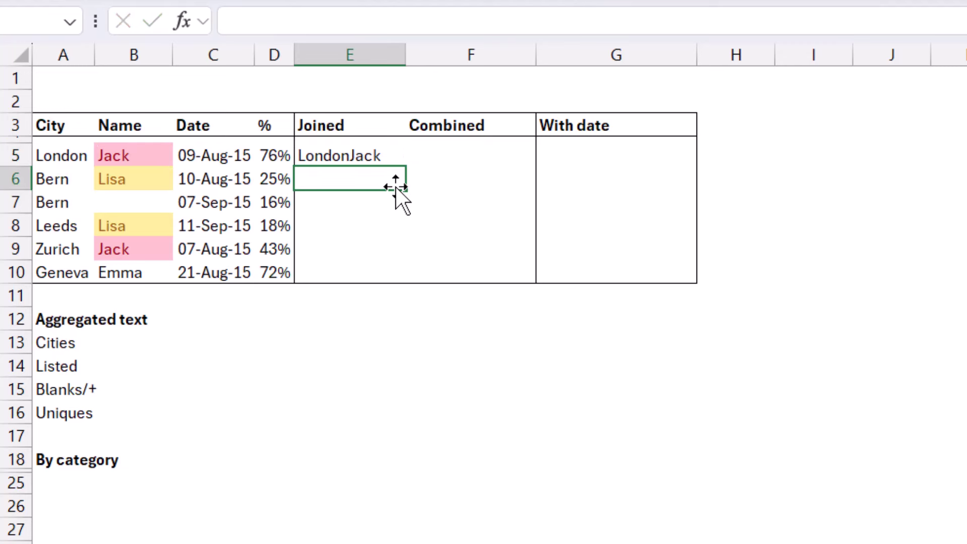
# Step: Copy the E5 formula down to E10 using Fill Without Formatting
pyautogui.click(366, 160)
pyautogui.moveTo(405, 166); pyautogui.dragTo(391, 292)
pyautogui.click(602, 324)
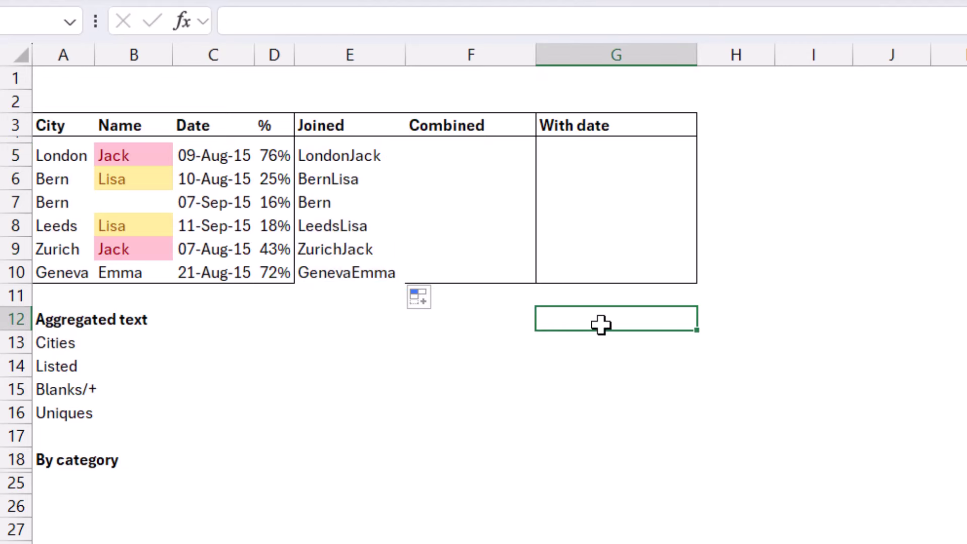
pyautogui.click(680, 293)
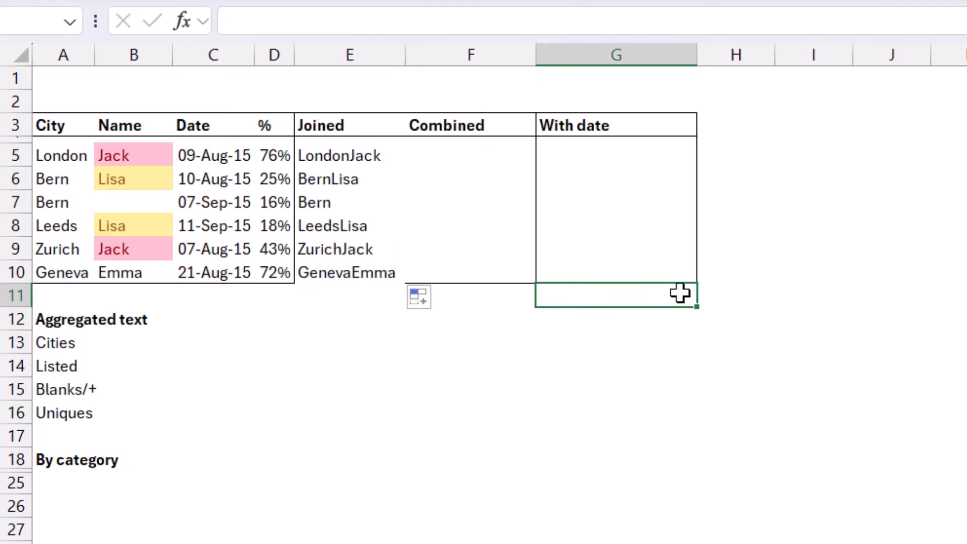
pyautogui.click(418, 298)
pyautogui.click(458, 391)
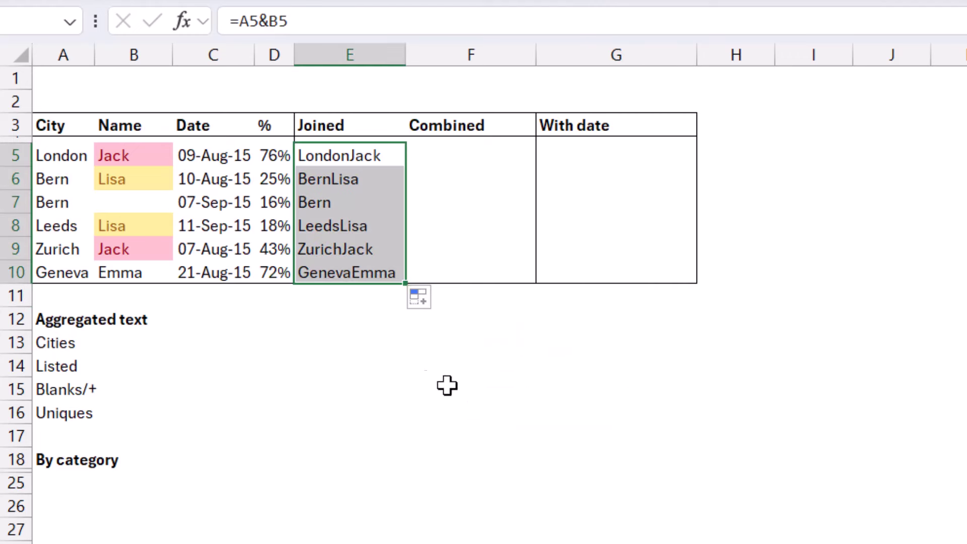
pyautogui.click(360, 337)
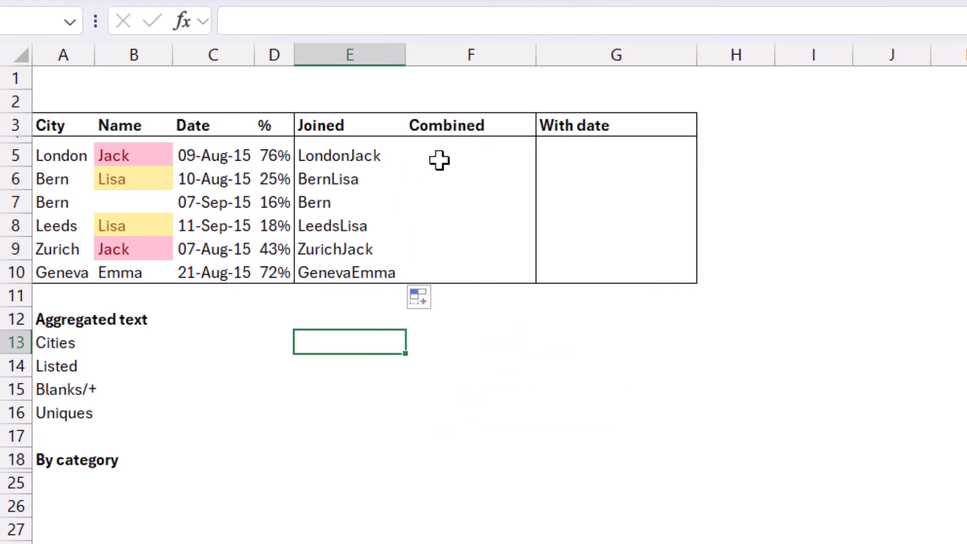
# Step: Check the Bern row's joined result in E7 against the blank name in B7
pyautogui.click(349, 202)
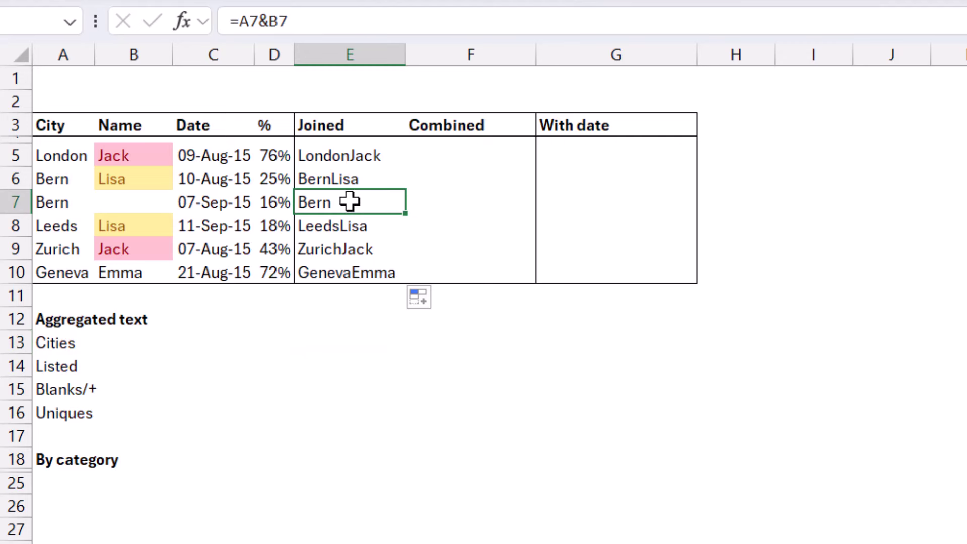
pyautogui.click(149, 200)
pyautogui.click(335, 208)
# Step: Enter =A5&" in "&B5 in F5 to show London in Jack
pyautogui.click(470, 154)
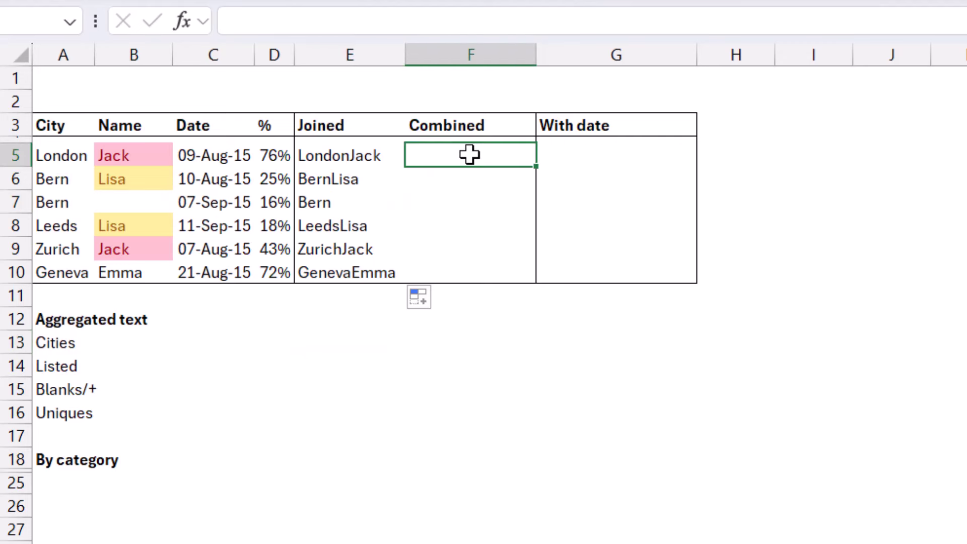
pyautogui.write('=')
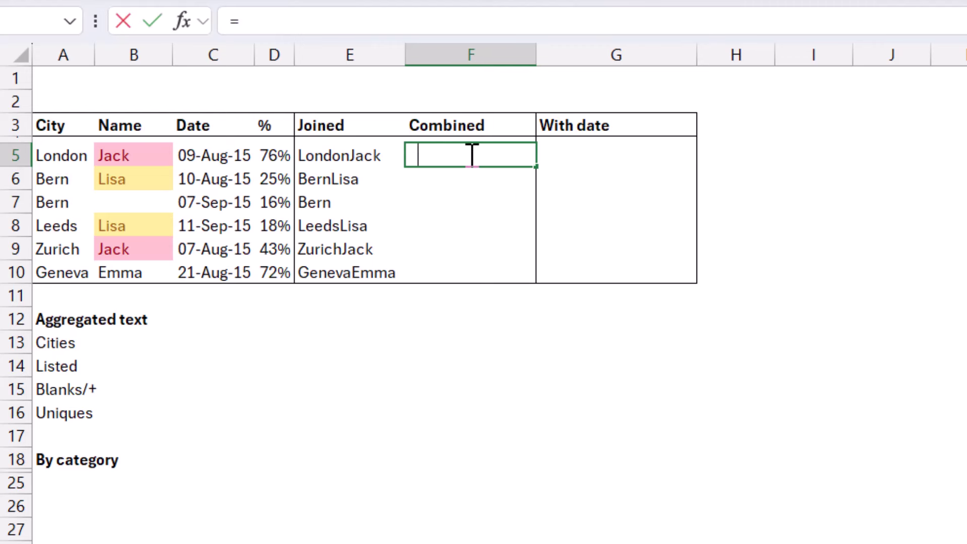
pyautogui.press('Left')
pyautogui.press('Left')
pyautogui.press('Left')
pyautogui.press('Left')
pyautogui.press('Left')
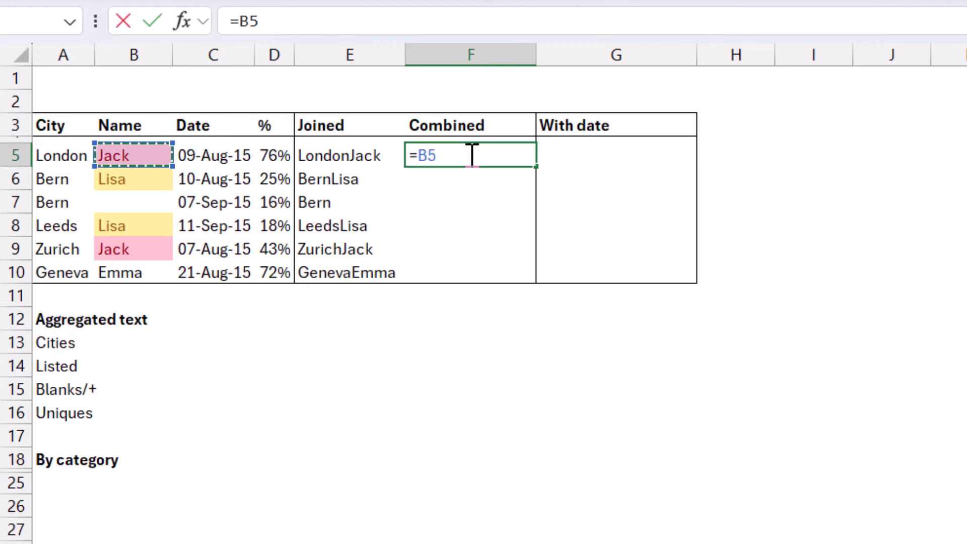
pyautogui.write('&" in "&')
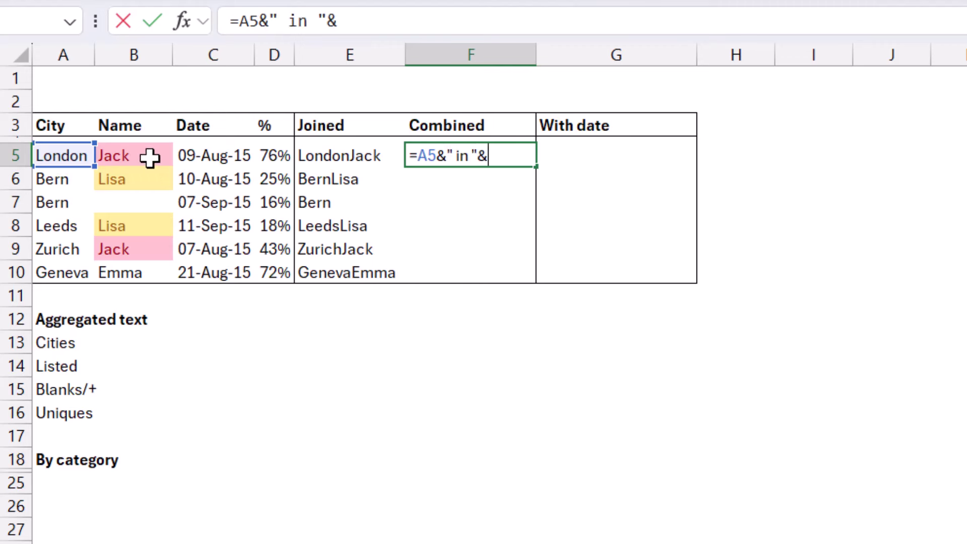
pyautogui.click(135, 155)
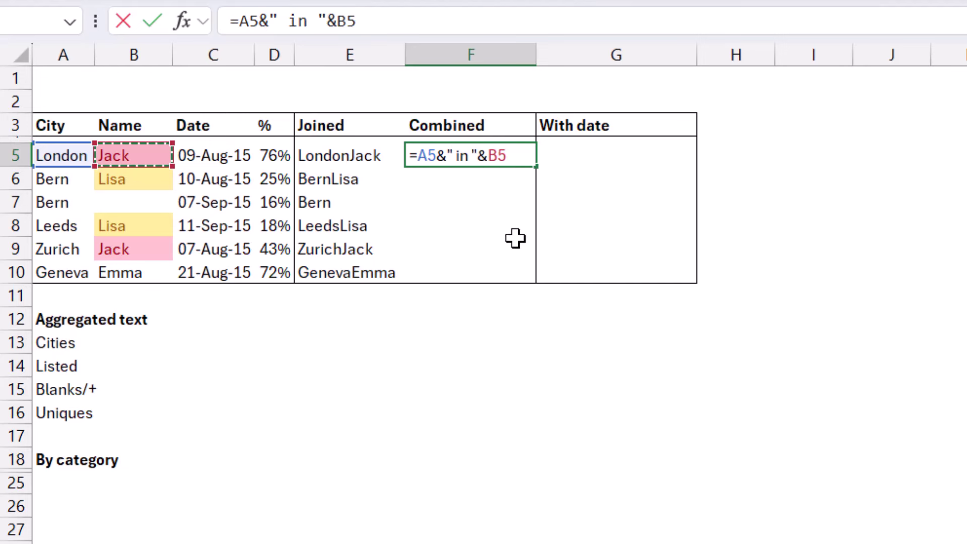
pyautogui.press('Return')
# Step: Copy the F5 formula down to F10 using Fill Without Formatting
pyautogui.click(505, 157)
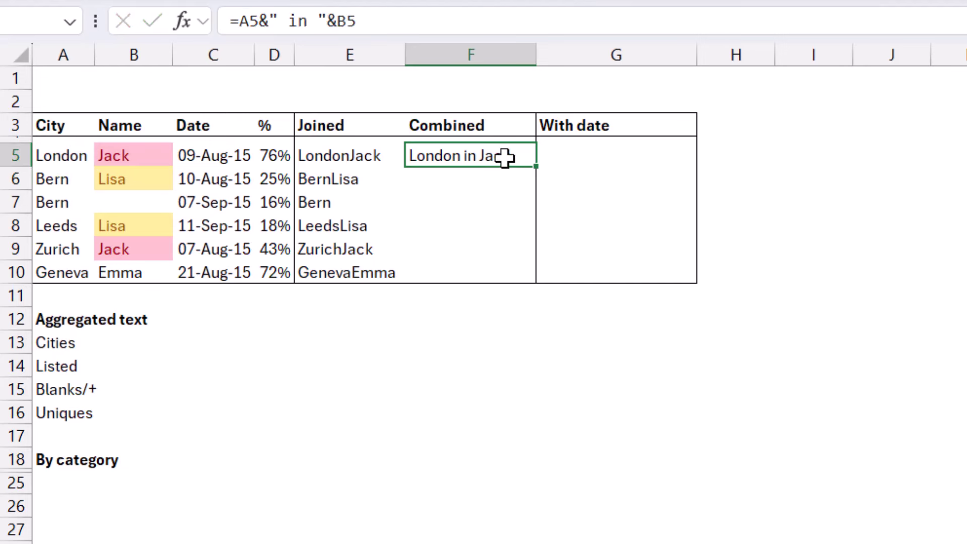
pyautogui.moveTo(533, 172); pyautogui.dragTo(523, 282)
pyautogui.click(512, 325)
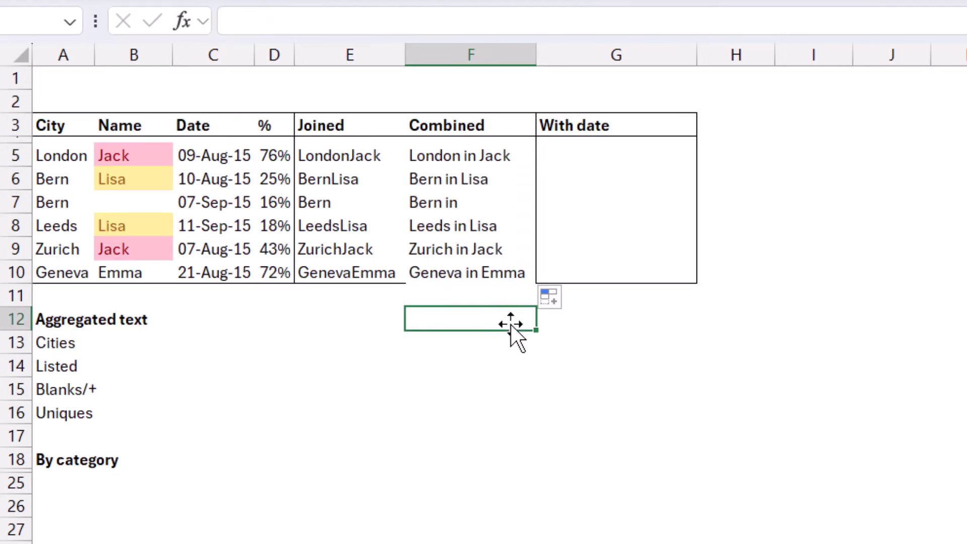
pyautogui.click(554, 299)
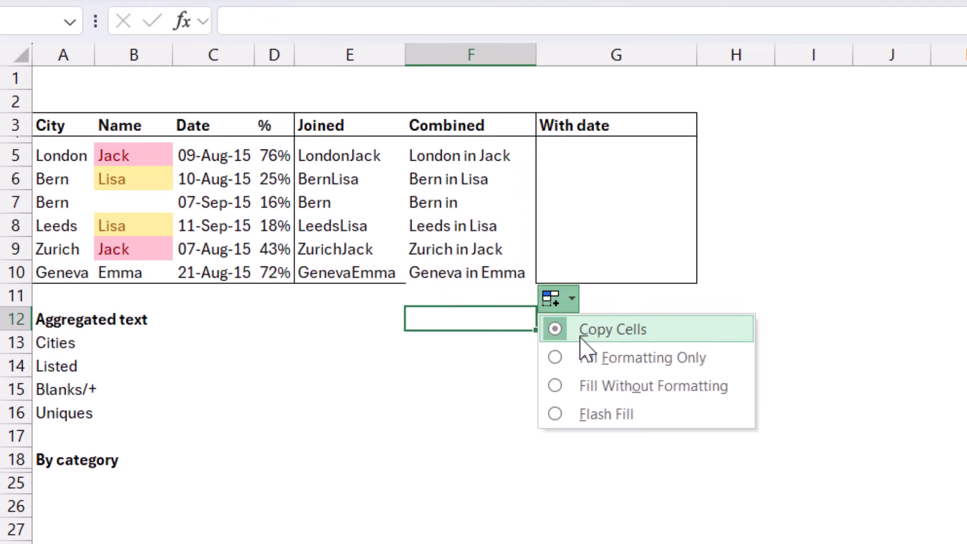
pyautogui.click(606, 388)
pyautogui.click(481, 261)
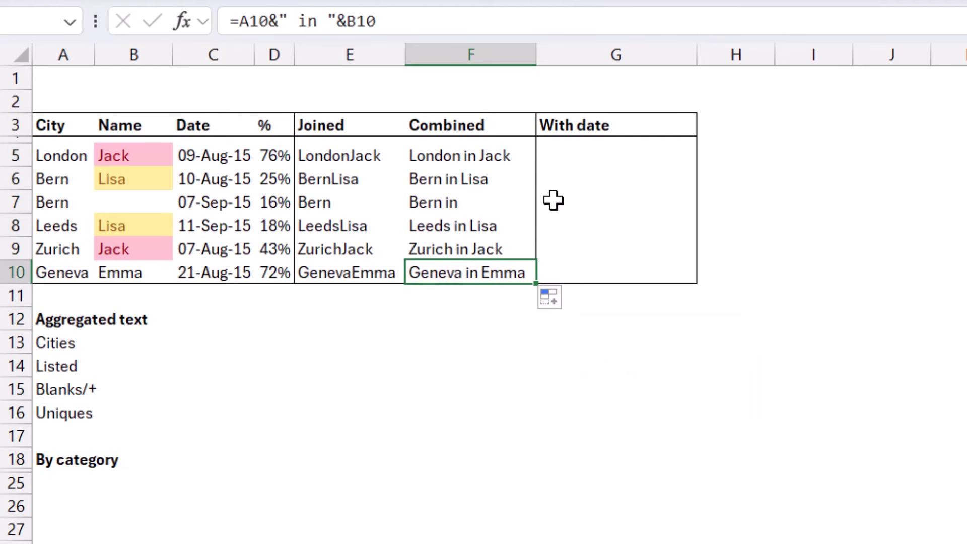
# Step: Enter =B5&C5 in G5, which shows Jack42225 with the date as a serial
pyautogui.click(604, 161)
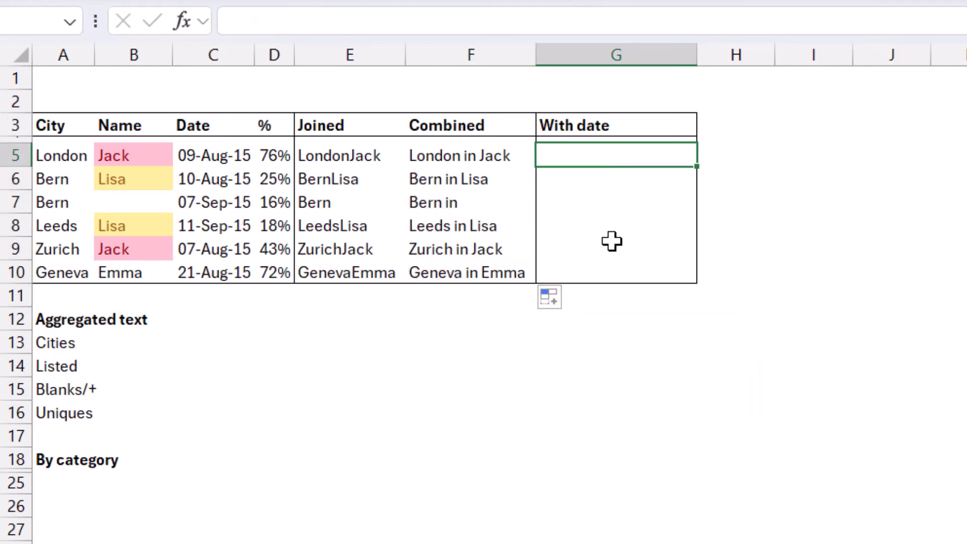
pyautogui.write('=')
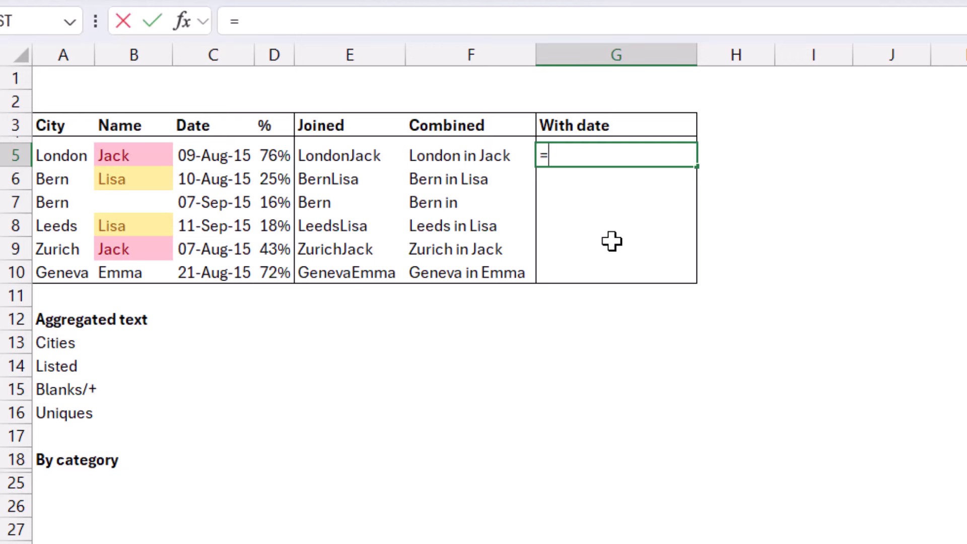
pyautogui.press('Left')
pyautogui.press('Left')
pyautogui.press('Left')
pyautogui.press('Left')
pyautogui.press('Left')
pyautogui.press('Left')
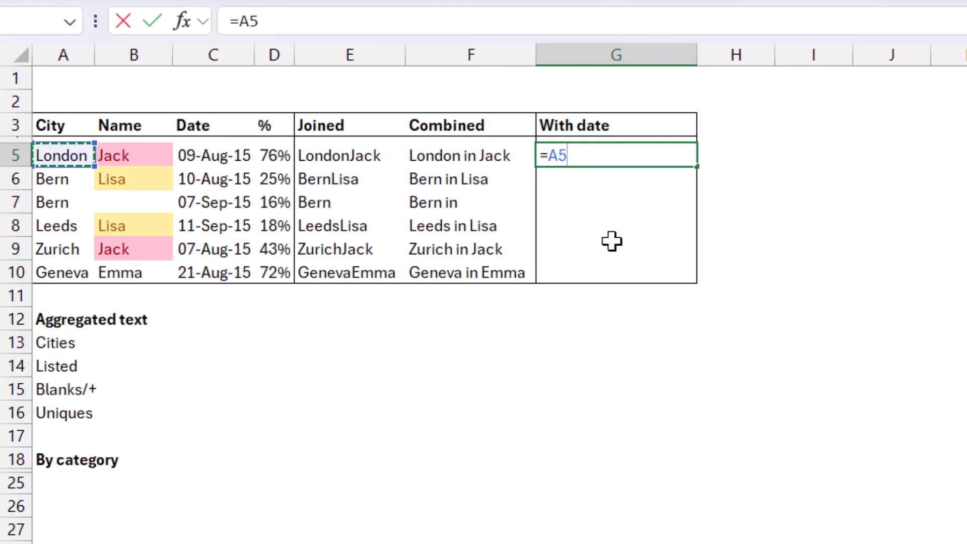
pyautogui.press('Right')
pyautogui.write('&')
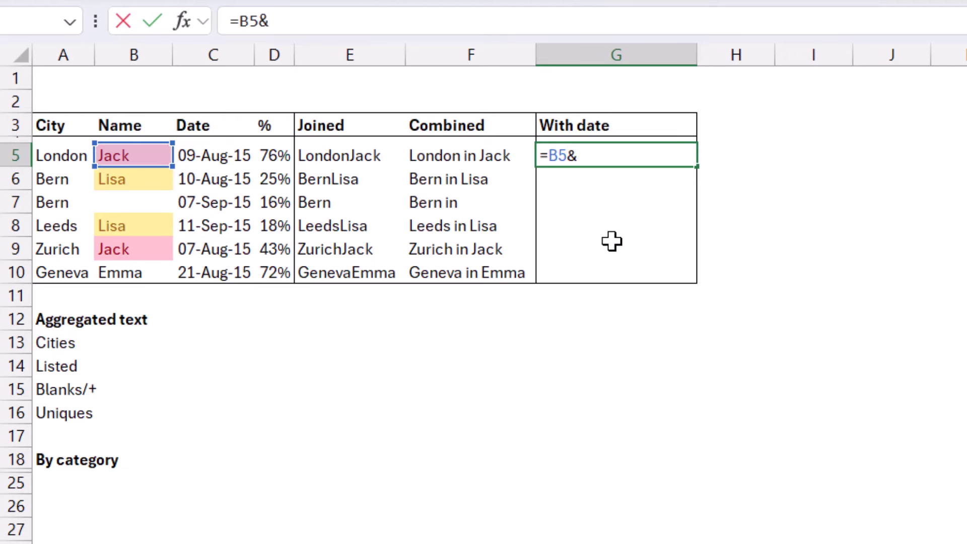
pyautogui.press('Left')
pyautogui.press('Left')
pyautogui.press('Left')
pyautogui.press('Left')
pyautogui.press('Return')
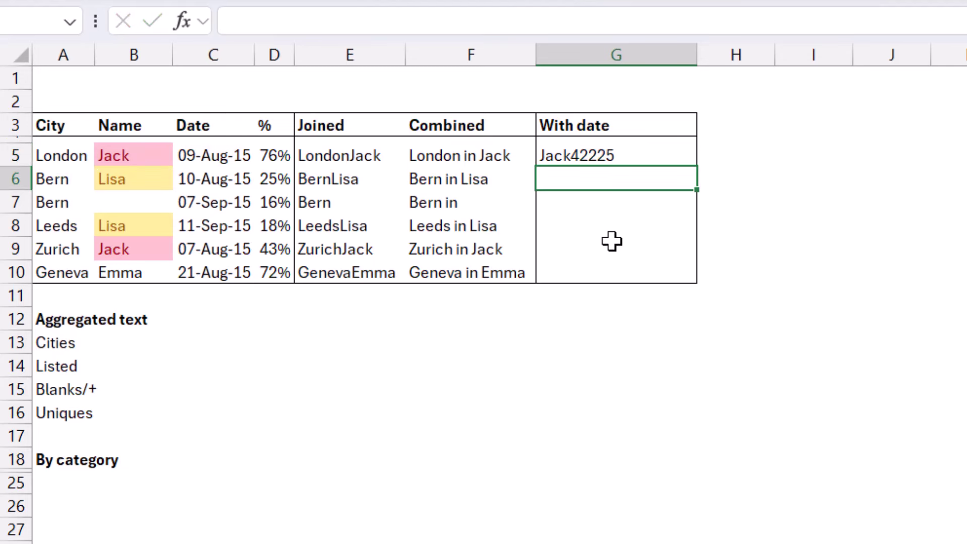
pyautogui.press('Up')
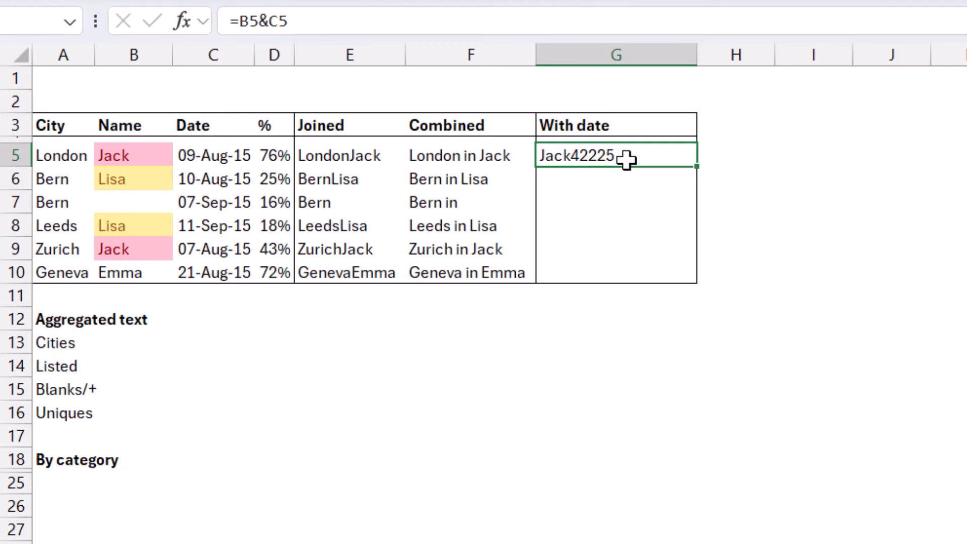
# Step: Rewrite G5 as =B5&" "&TEXT(C5,"dd-mmm-yy") so the date displays properly
pyautogui.write('=')
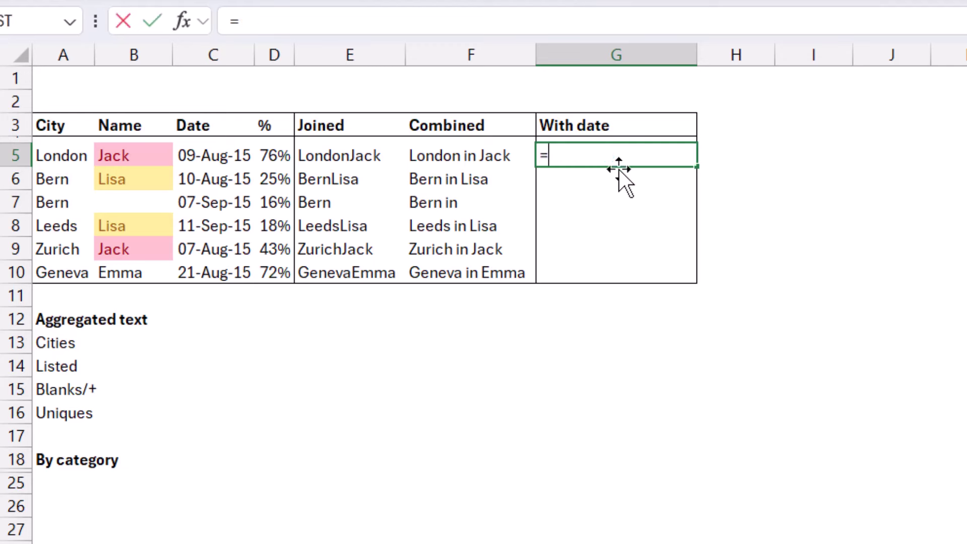
pyautogui.press('Left')
pyautogui.press('Left')
pyautogui.press('Left')
pyautogui.press('Left')
pyautogui.press('Left')
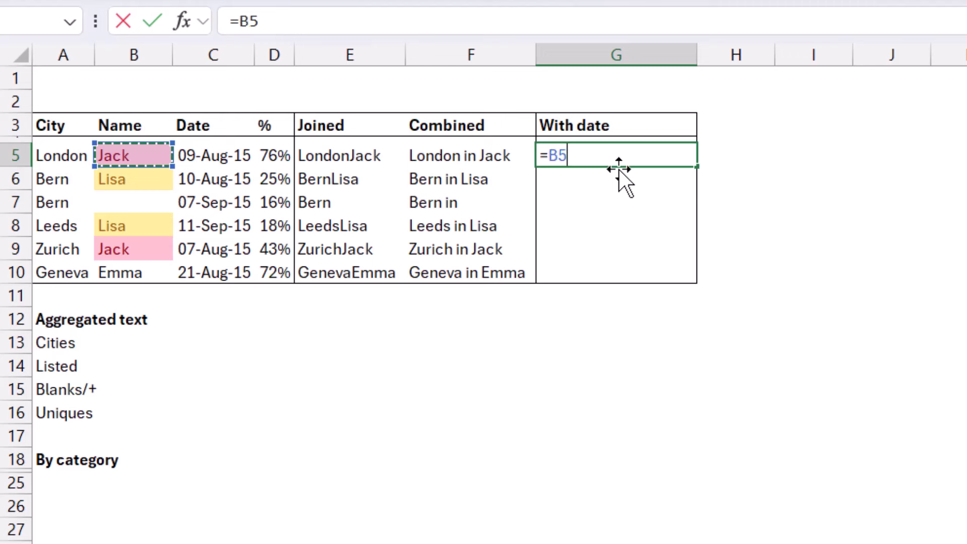
pyautogui.write('&"')
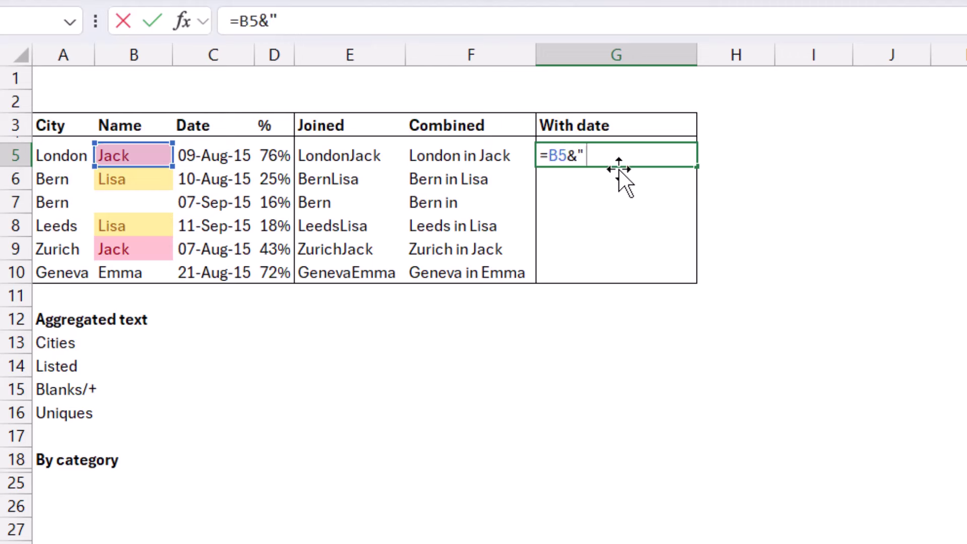
pyautogui.write(' "')
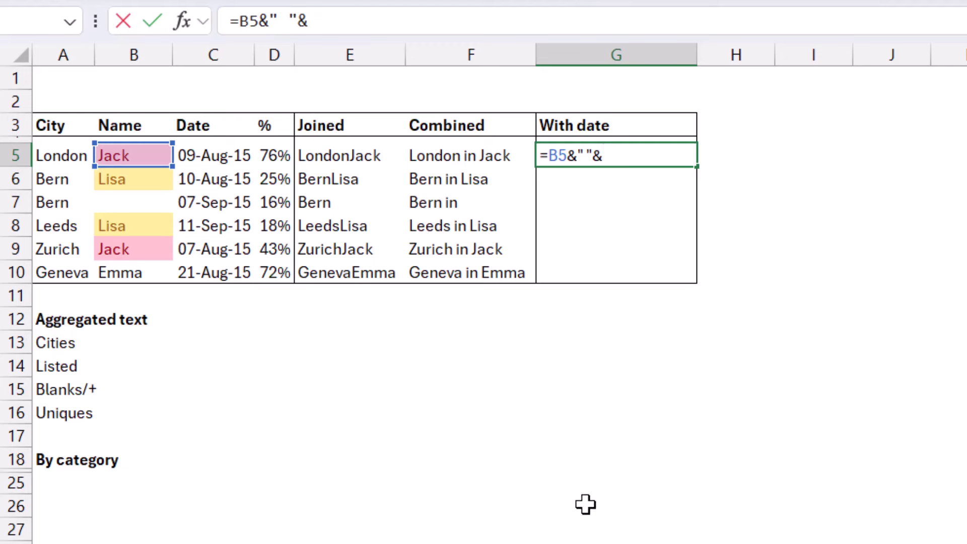
pyautogui.write('&text')
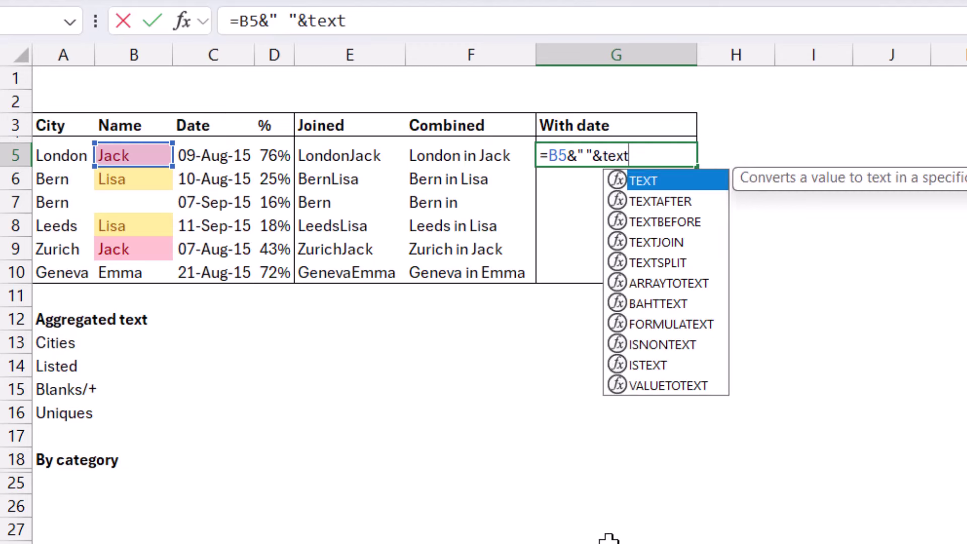
pyautogui.press('Tab')
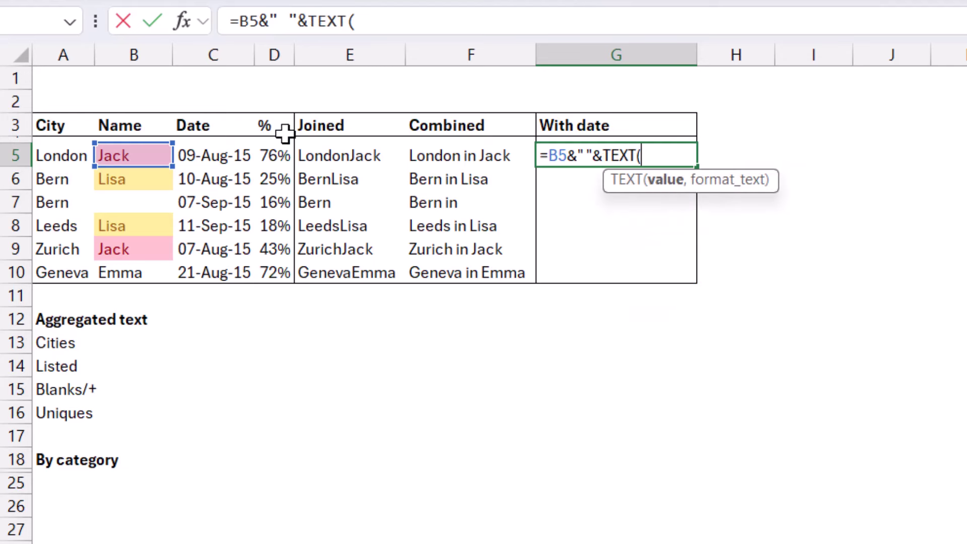
pyautogui.click(220, 157)
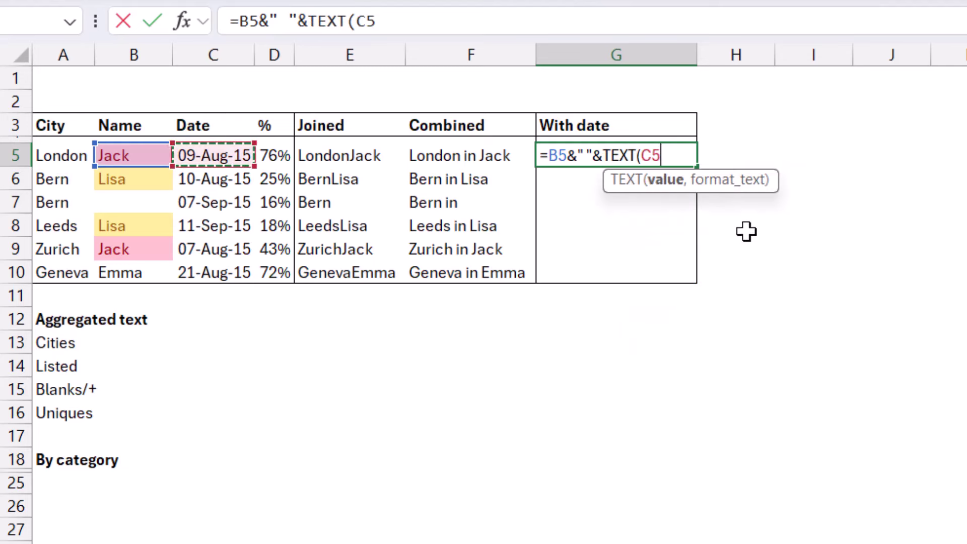
pyautogui.write(',"dd-mmm-yy')
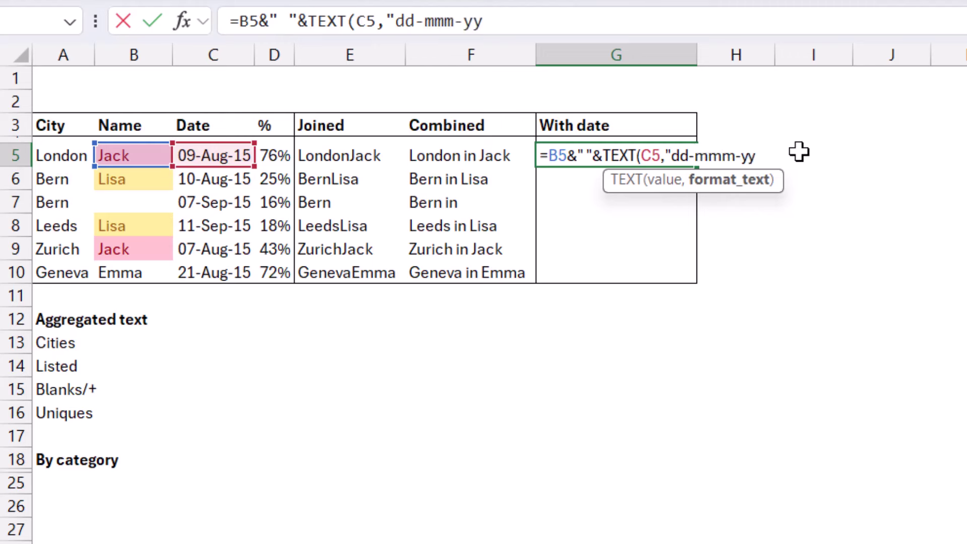
pyautogui.write(')')
pyautogui.press('Return')
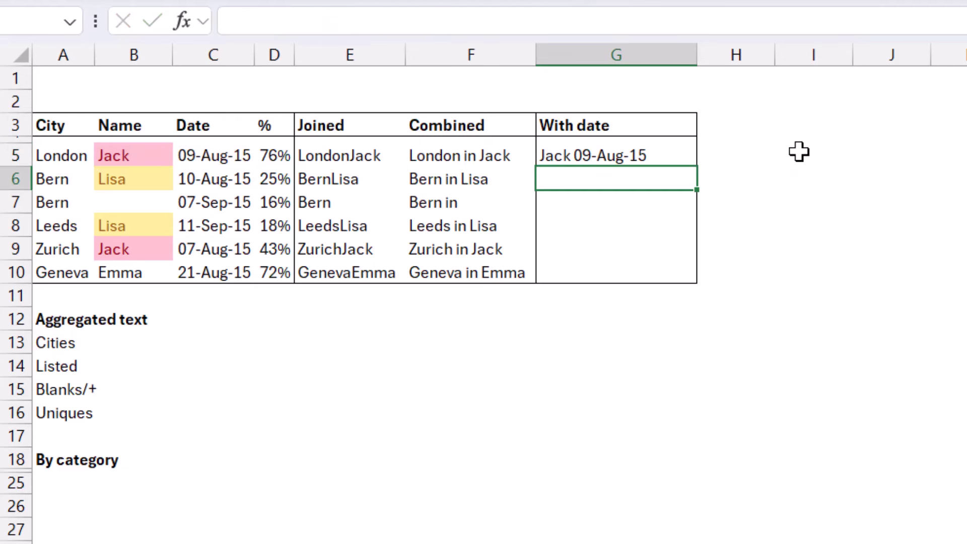
pyautogui.press('Up')
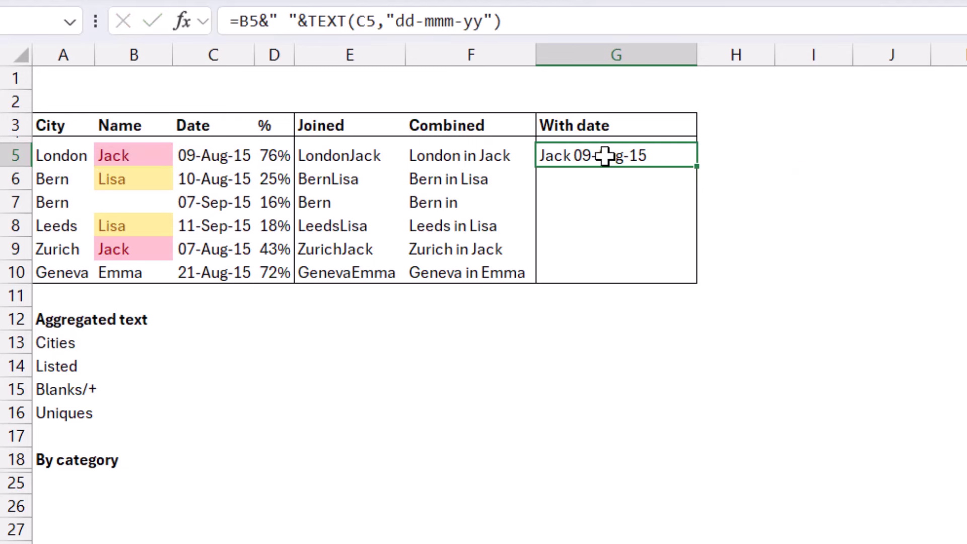
# Step: Test the dd-mm-yy date format in G5, then restore dd-mmm-yy
pyautogui.click(445, 21)
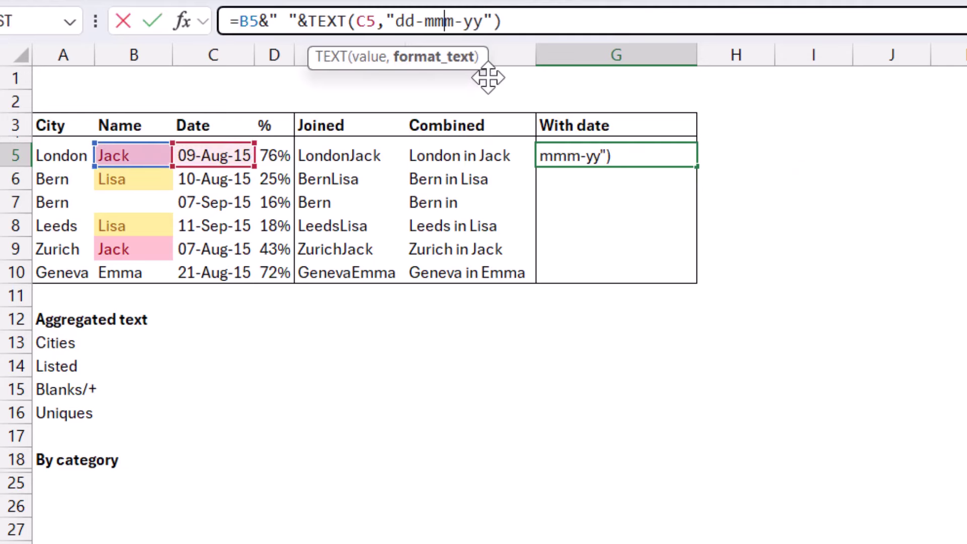
pyautogui.press('BackSpace')
pyautogui.press('Return')
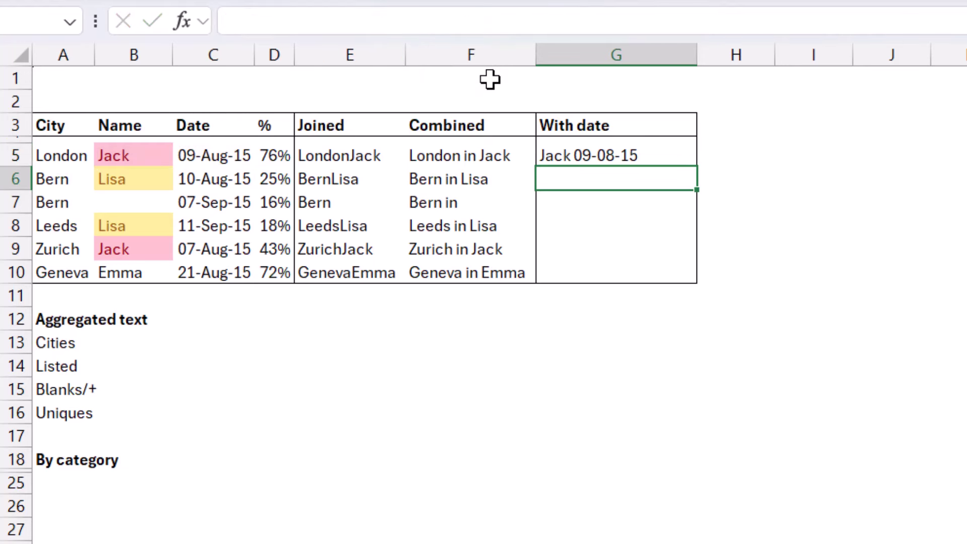
pyautogui.press('Up')
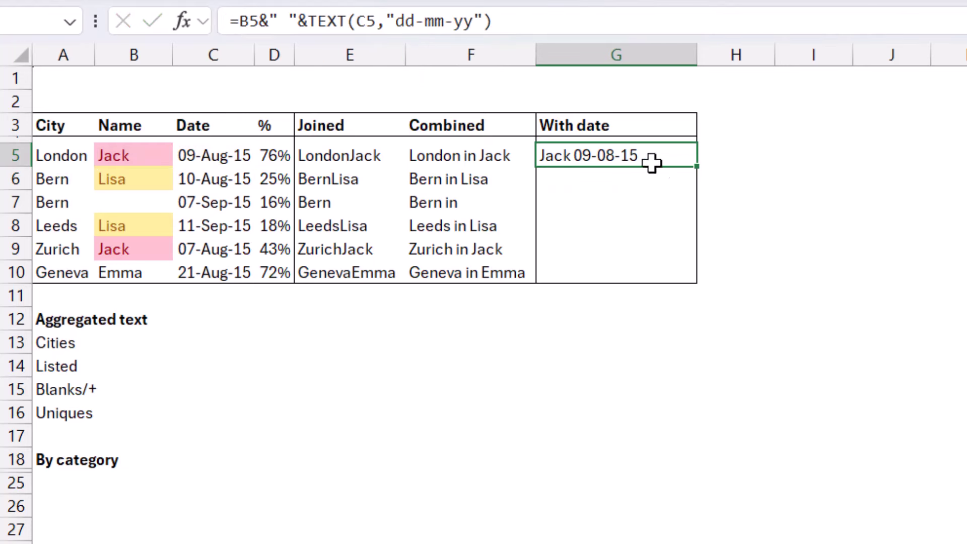
pyautogui.press('F2')
pyautogui.click(702, 158)
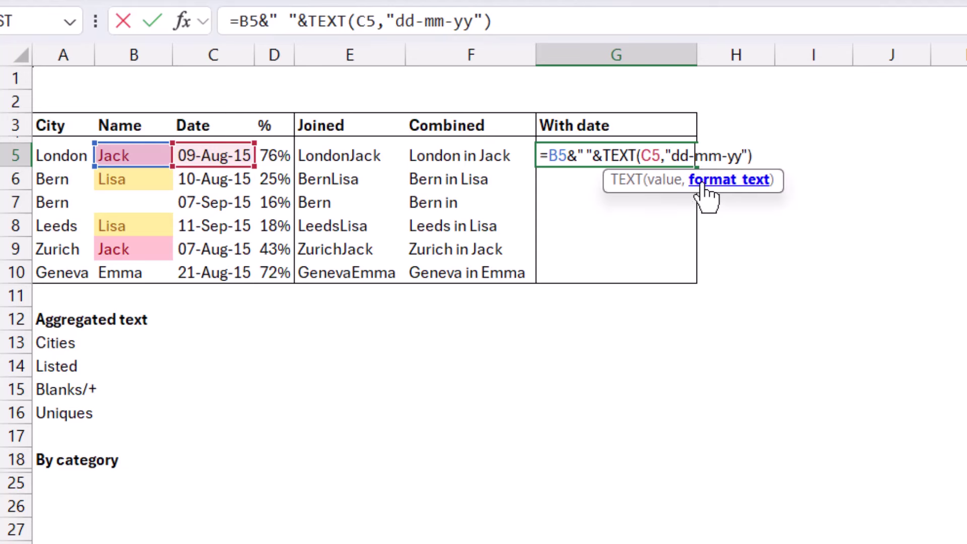
pyautogui.write('m')
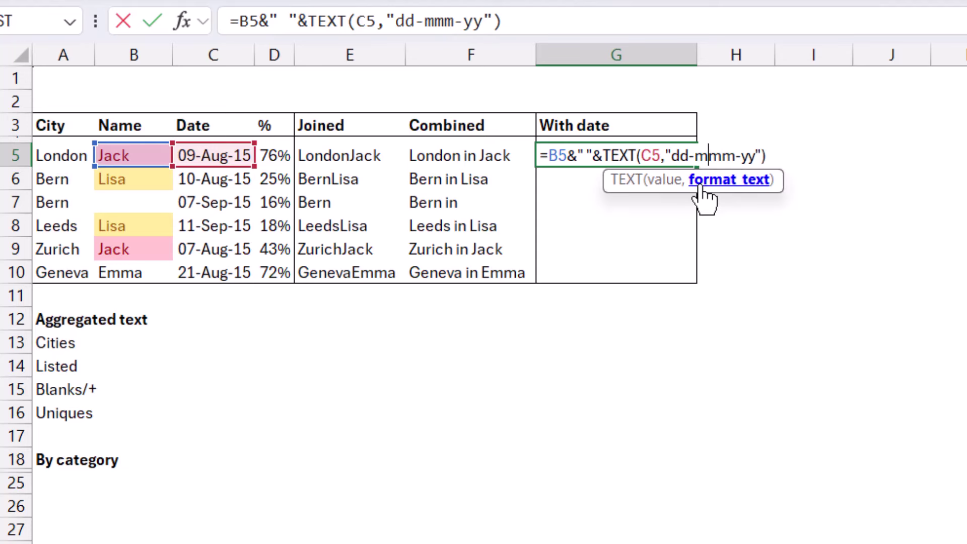
pyautogui.press('Return')
pyautogui.press('Up')
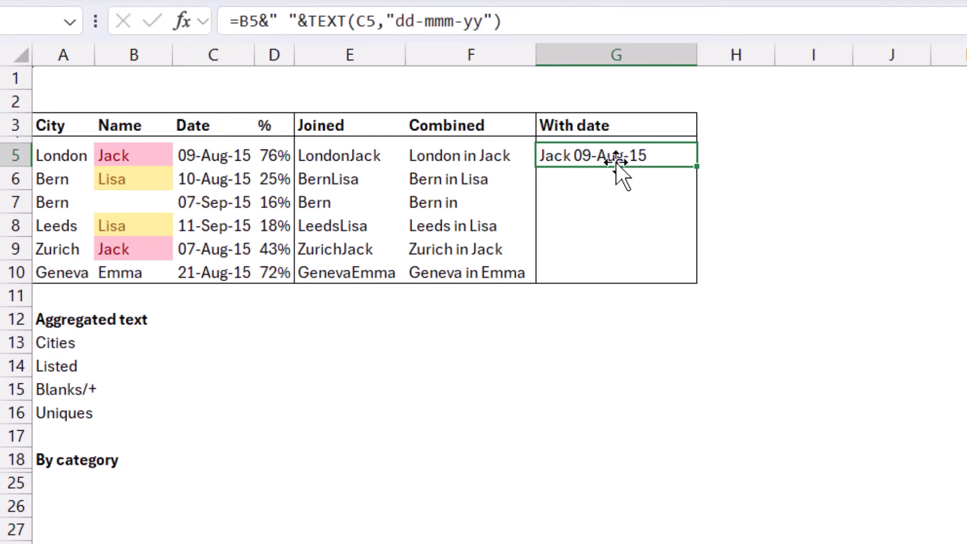
# Step: Try the d-mmm-yy day format, then undo back to dd-mmm-yy
pyautogui.click(410, 21)
pyautogui.press('BackSpace')
pyautogui.press('Return')
pyautogui.press('Up')
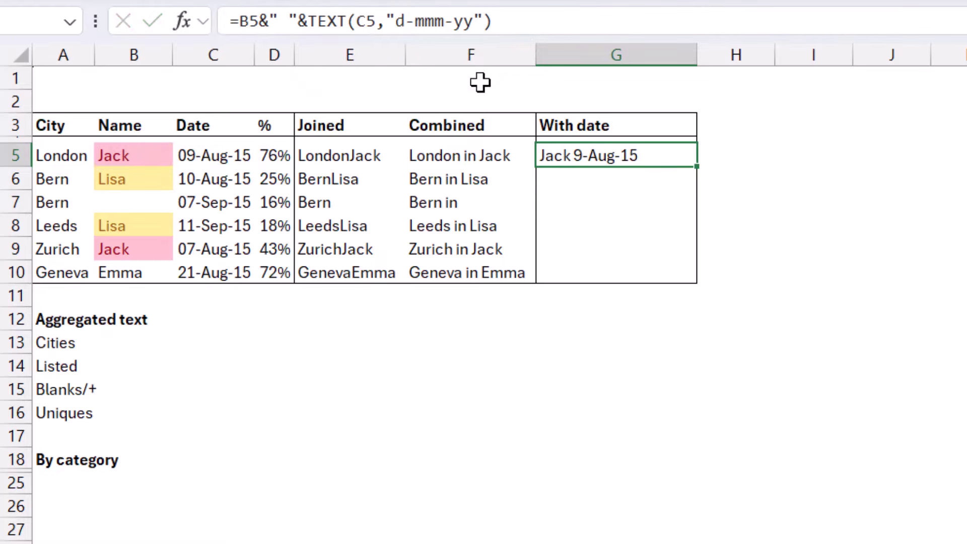
pyautogui.hotkey('ctrl', 'z')
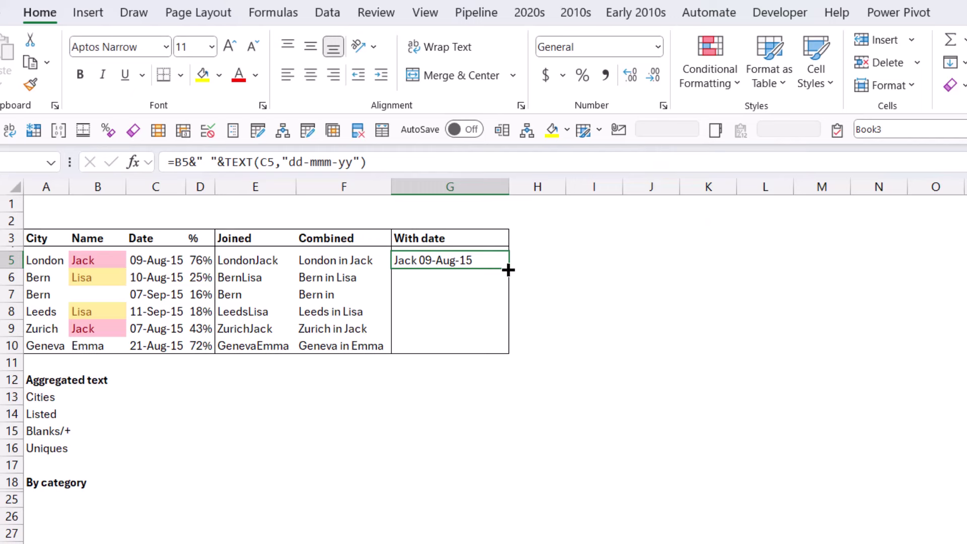
# Step: Append &TEXT(D5,"0%") to G5's formula to add the 76% percentage
pyautogui.click(404, 164)
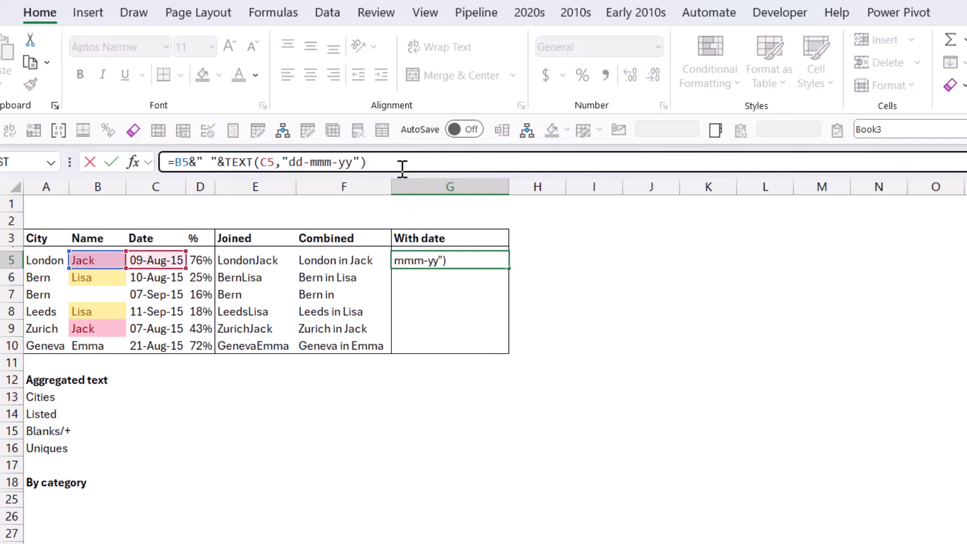
pyautogui.write('&text')
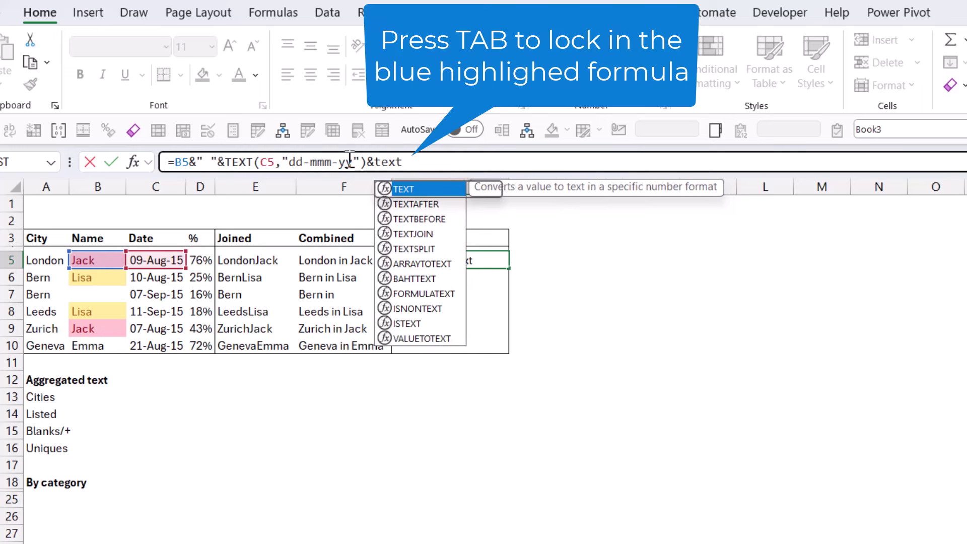
pyautogui.press('Tab')
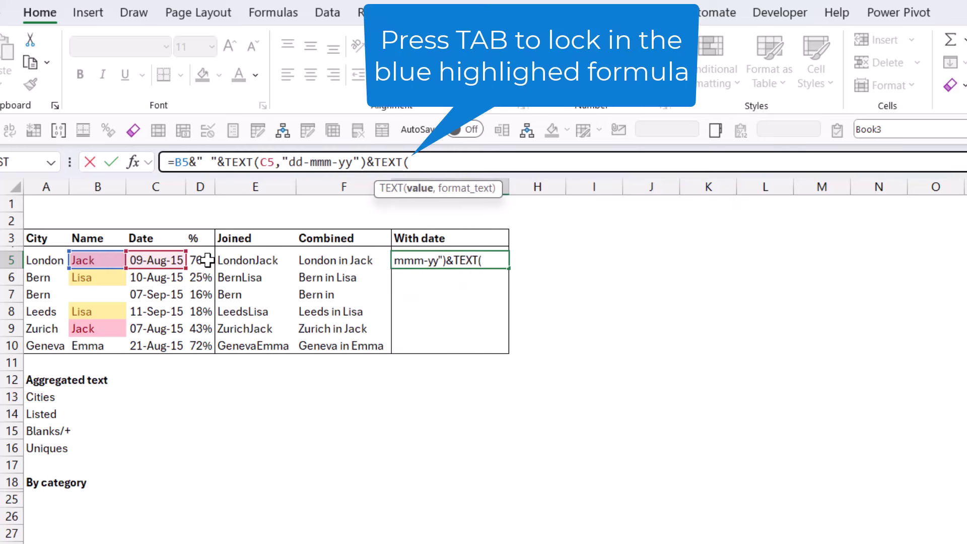
pyautogui.click(206, 259)
pyautogui.write(',')
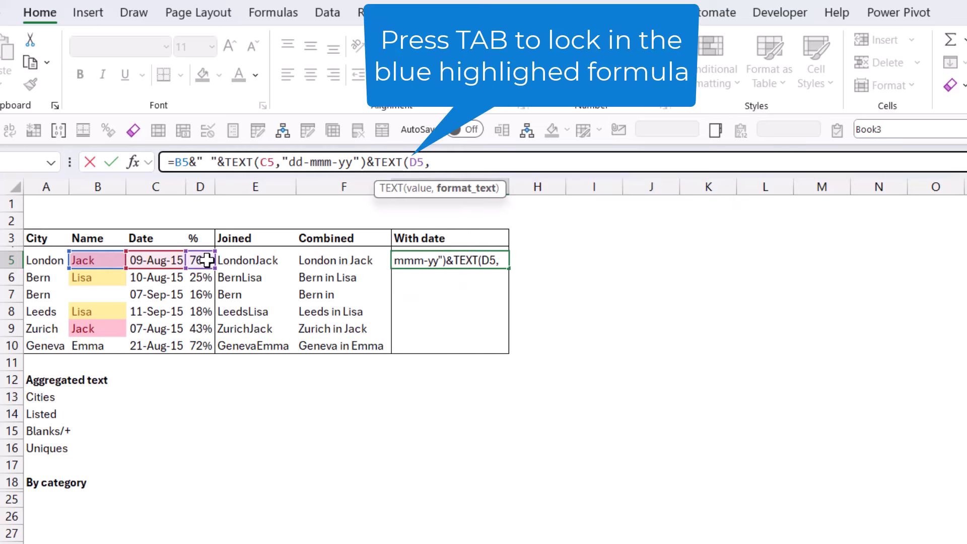
pyautogui.write('"')
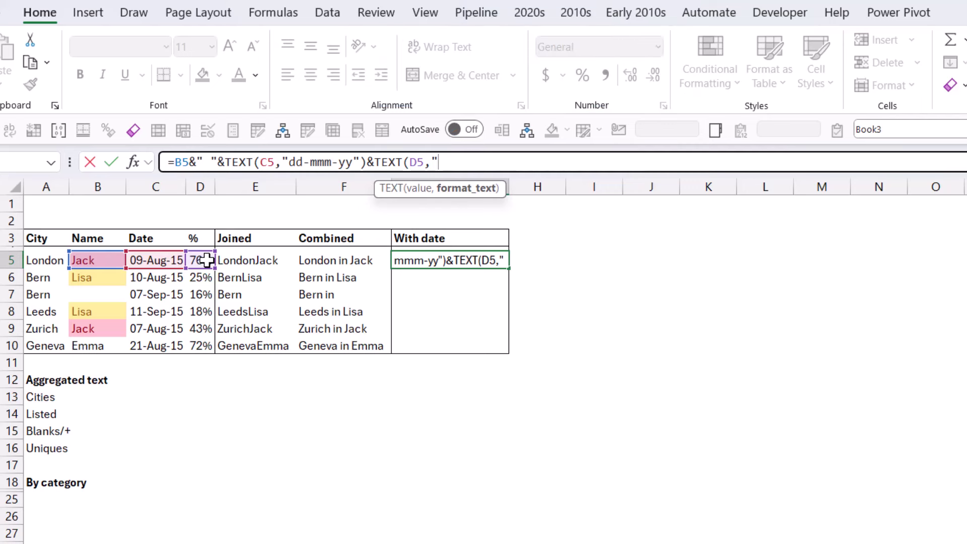
pyautogui.write('0%"')
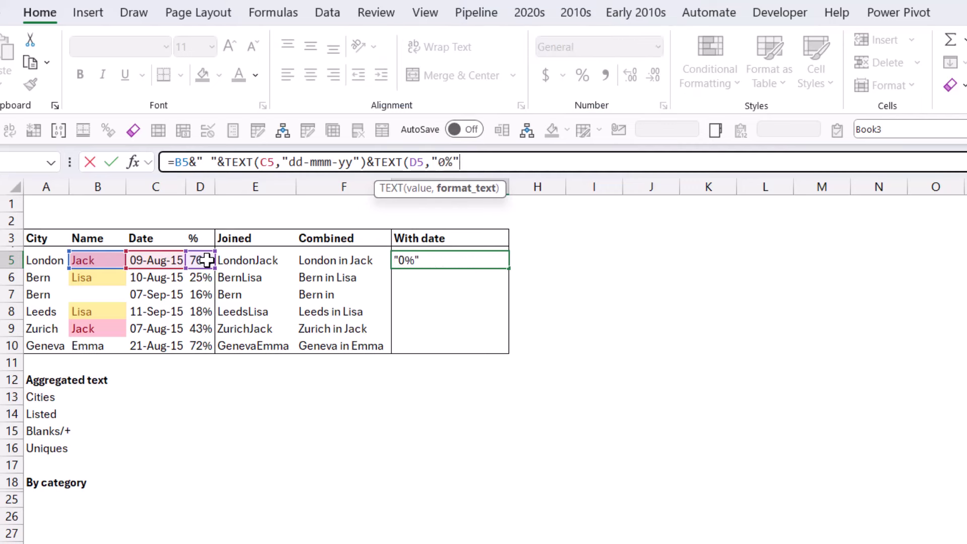
pyautogui.write(')')
pyautogui.press('Return')
pyautogui.press('Up')
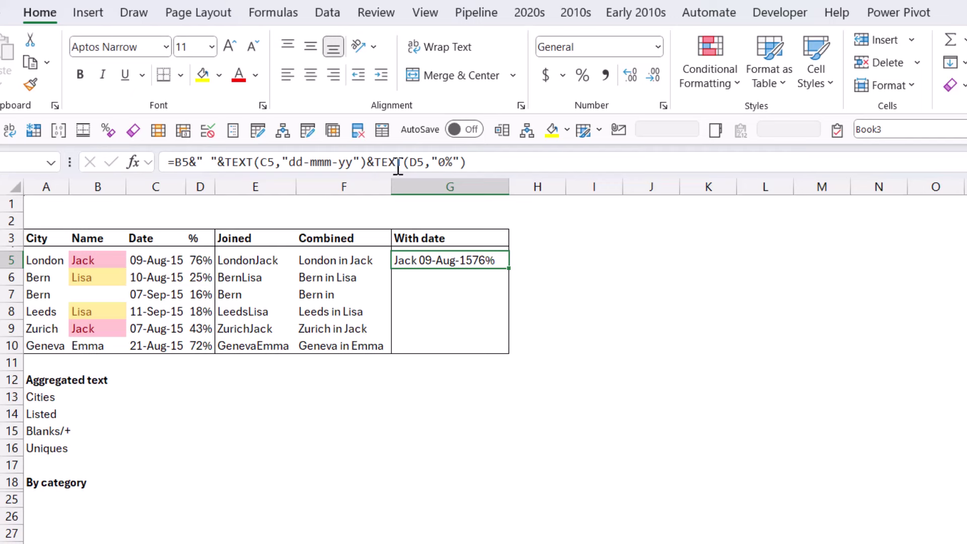
# Step: Insert a "-" separator before the percentage, giving Jack 09-Aug-15-76%
pyautogui.click(382, 163)
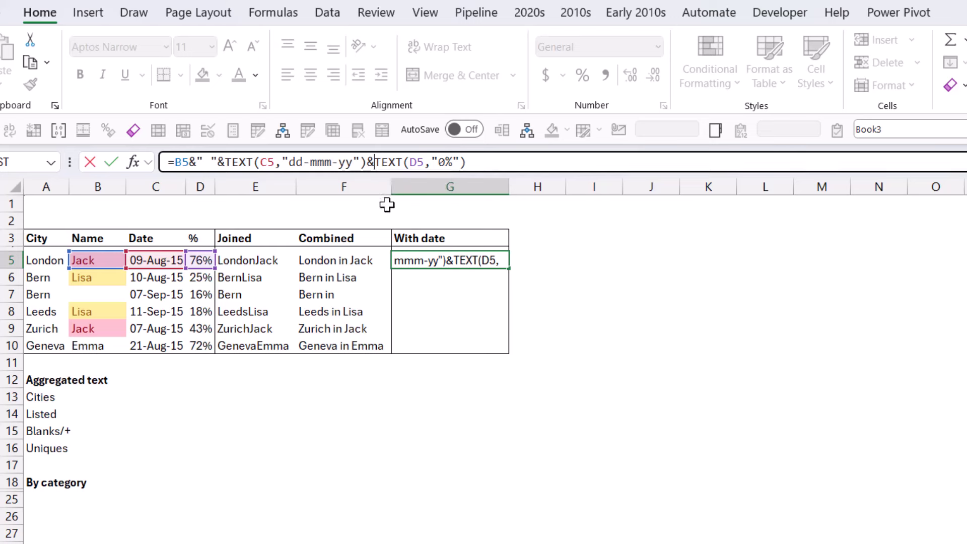
pyautogui.write('"')
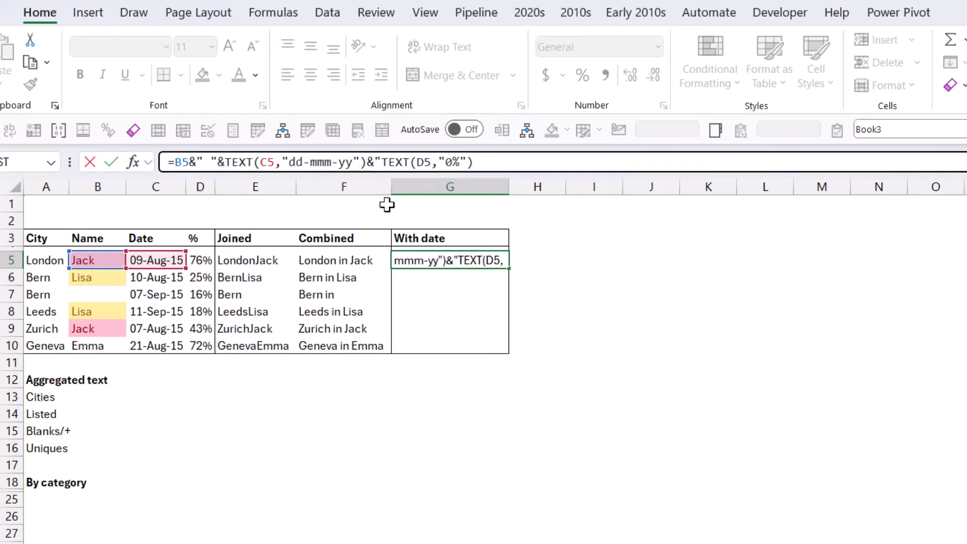
pyautogui.write('-"&')
pyautogui.press('Return')
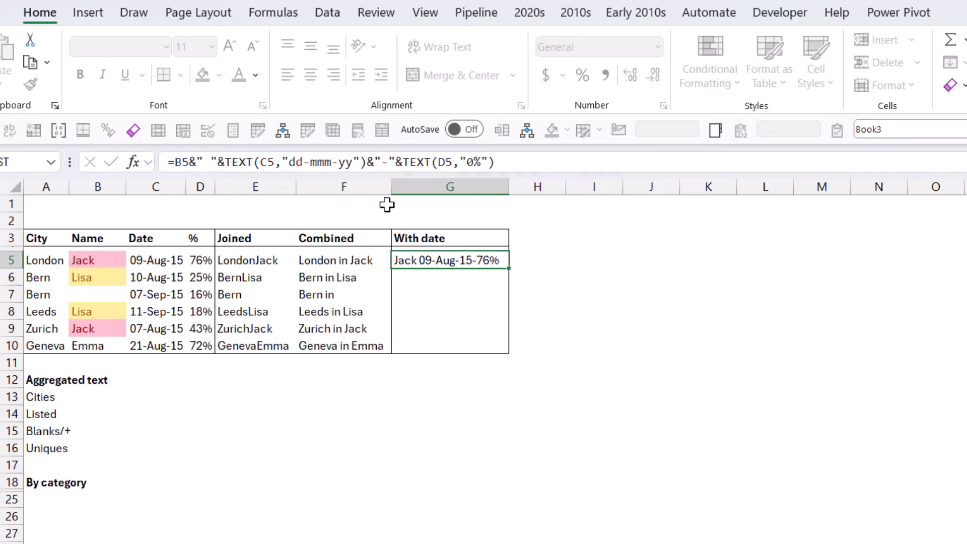
pyautogui.press('Up')
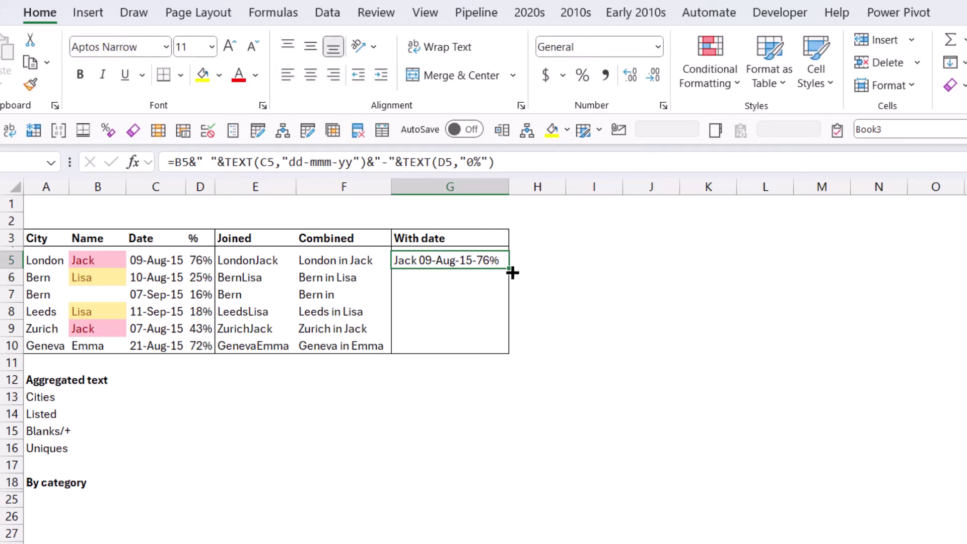
# Step: Copy the G5 formula down to G10 using Fill Without Formatting
pyautogui.moveTo(512, 272); pyautogui.dragTo(504, 354)
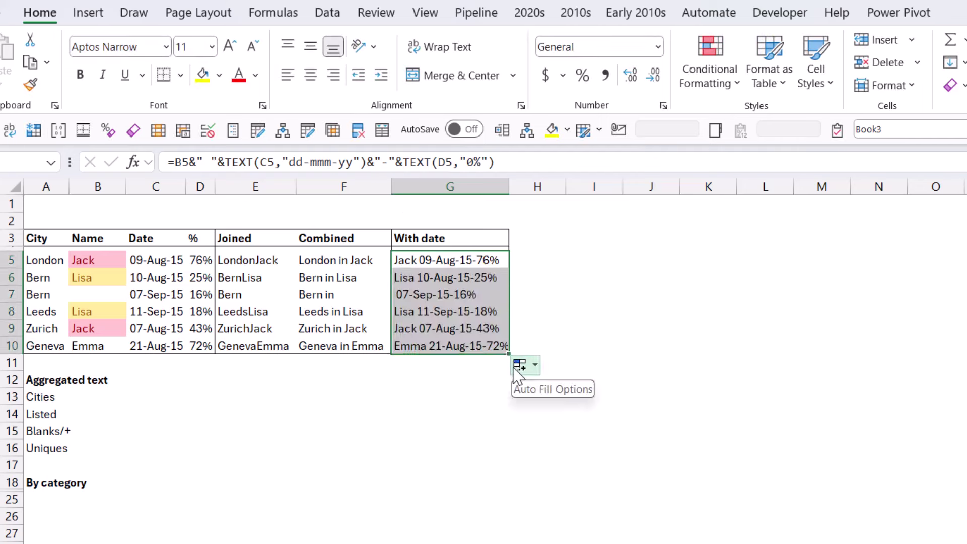
pyautogui.click(519, 365)
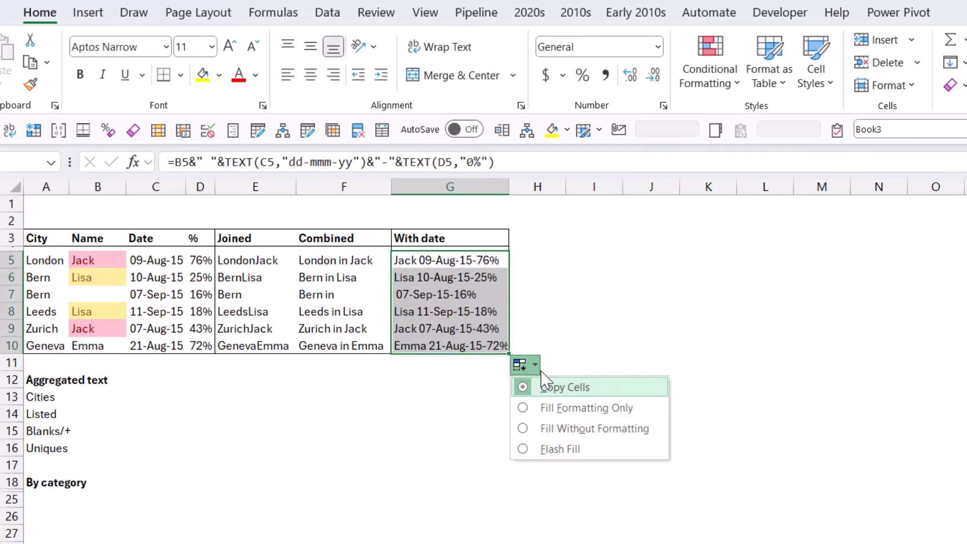
pyautogui.click(563, 432)
pyautogui.click(486, 328)
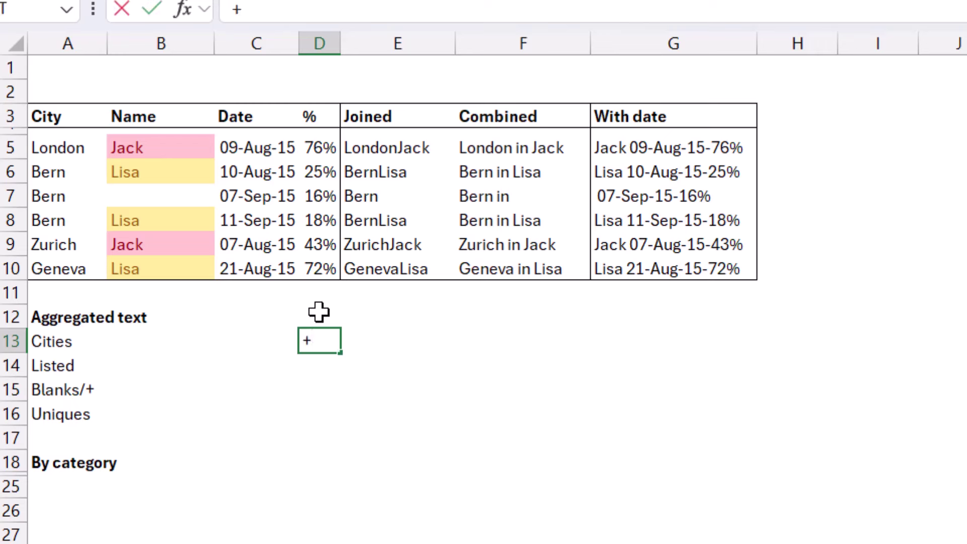
# Step: Enter =D5+D6+D7+D8 in D13 to total the first four percentages as 135%
pyautogui.press('Escape')
pyautogui.click(331, 148)
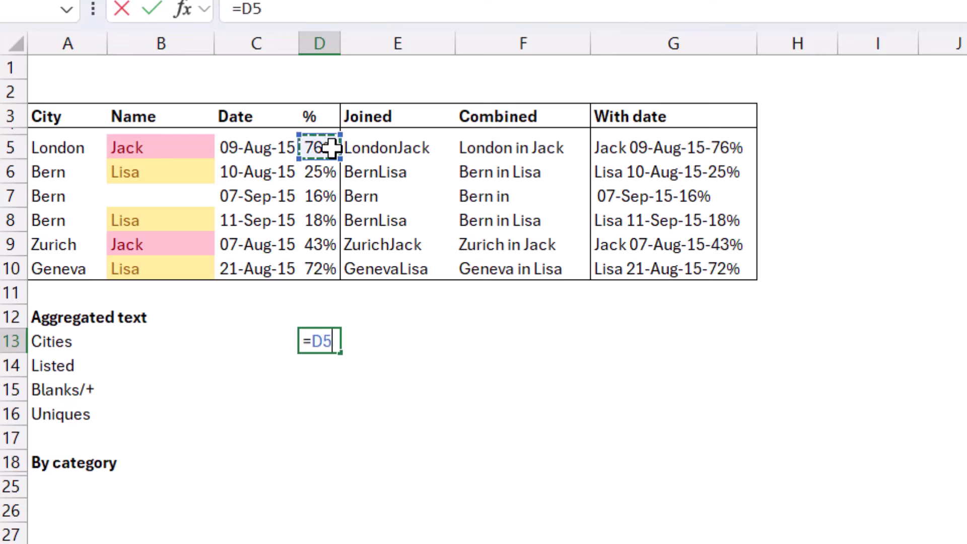
pyautogui.write('+')
pyautogui.click(324, 172)
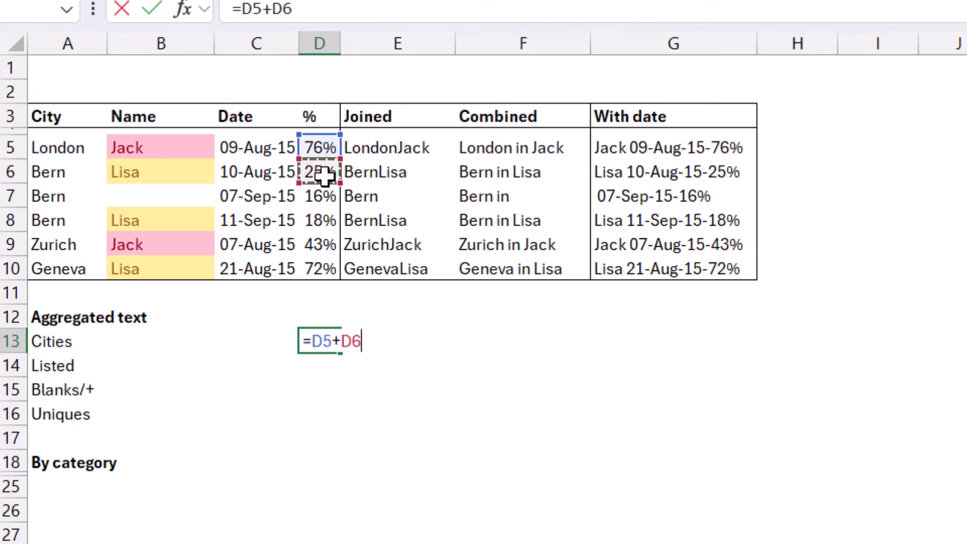
pyautogui.write('+')
pyautogui.click(323, 189)
pyautogui.write('+')
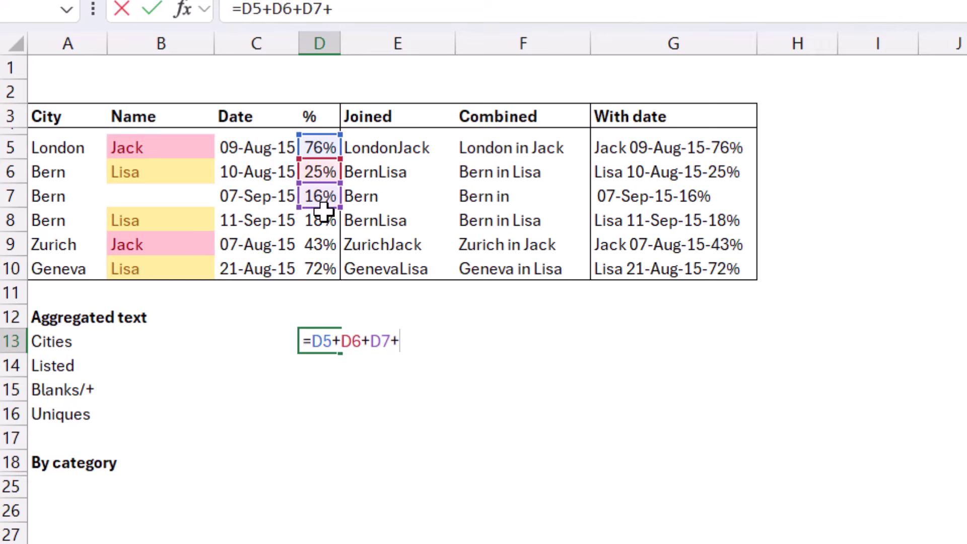
pyautogui.click(323, 217)
pyautogui.press('Return')
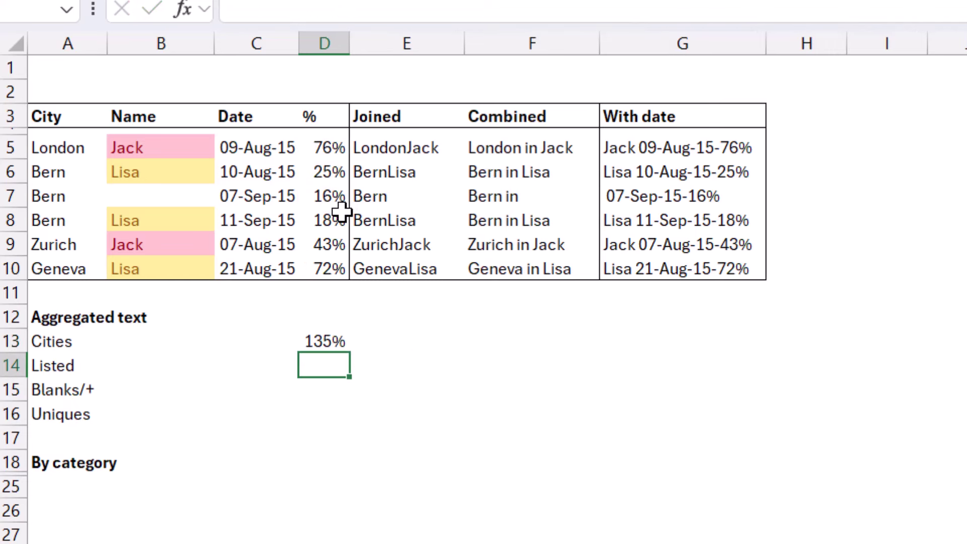
pyautogui.press('Up')
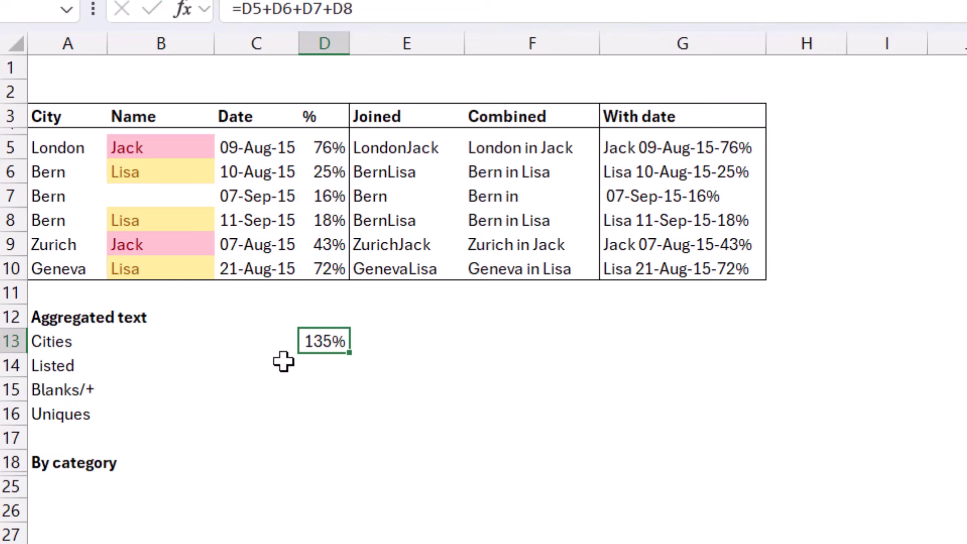
# Step: Enter =CONCATENATE(A5:A10) in B13, which spills the six cities down B13:B18
pyautogui.click(264, 365)
pyautogui.press('Up')
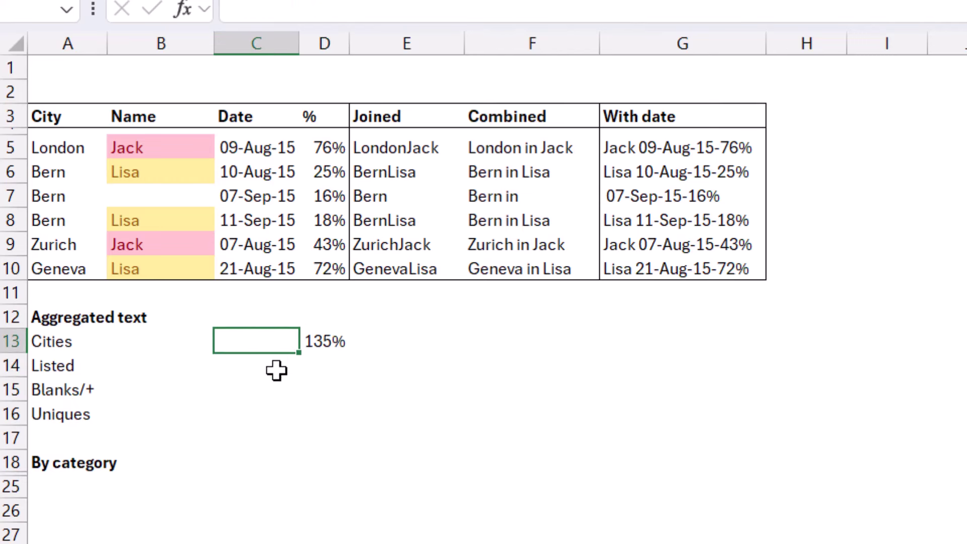
pyautogui.press('Left')
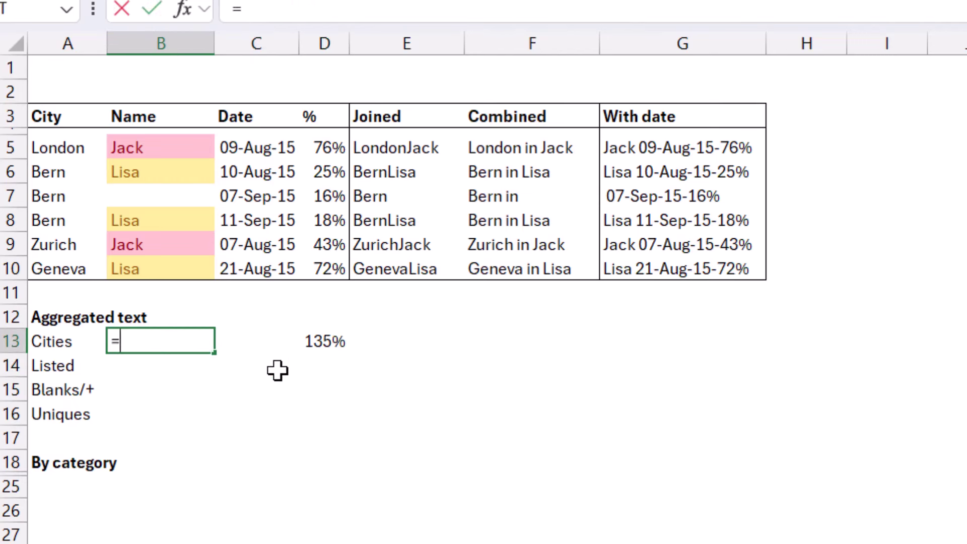
pyautogui.write('=conc')
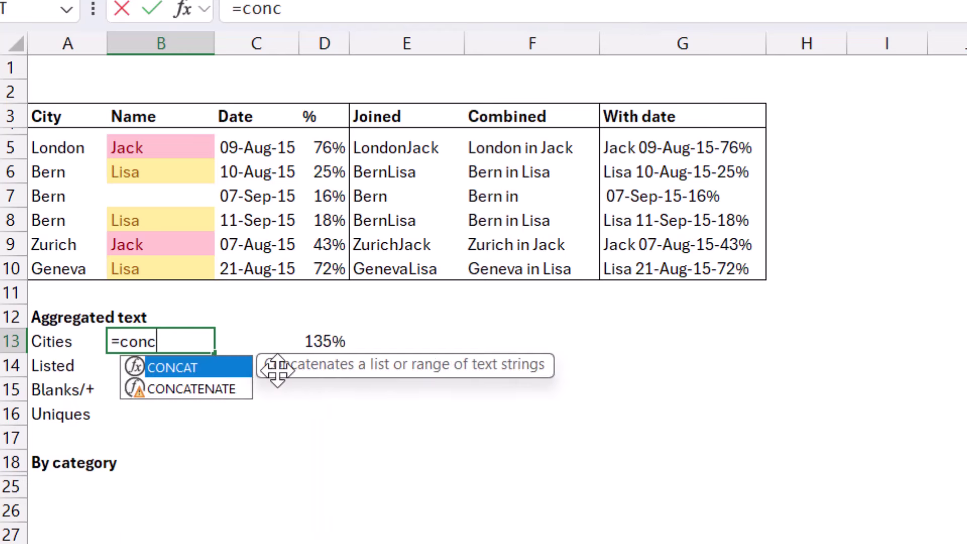
pyautogui.press('Down')
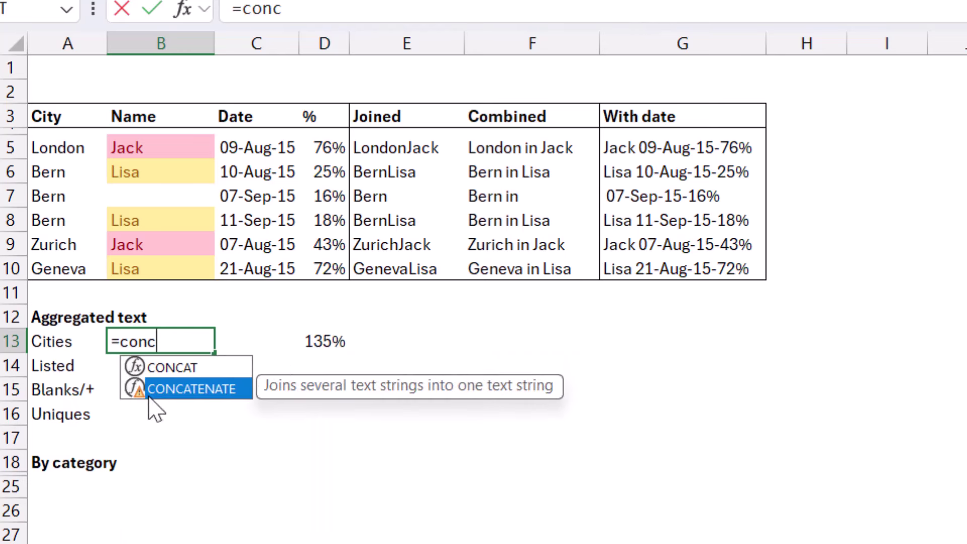
pyautogui.press('Tab')
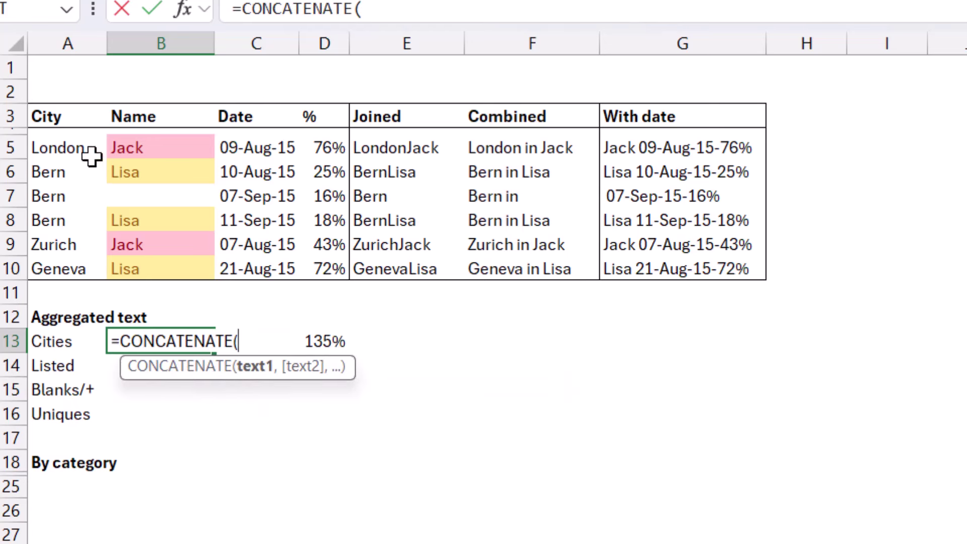
pyautogui.moveTo(84, 153); pyautogui.dragTo(85, 266)
pyautogui.write(')')
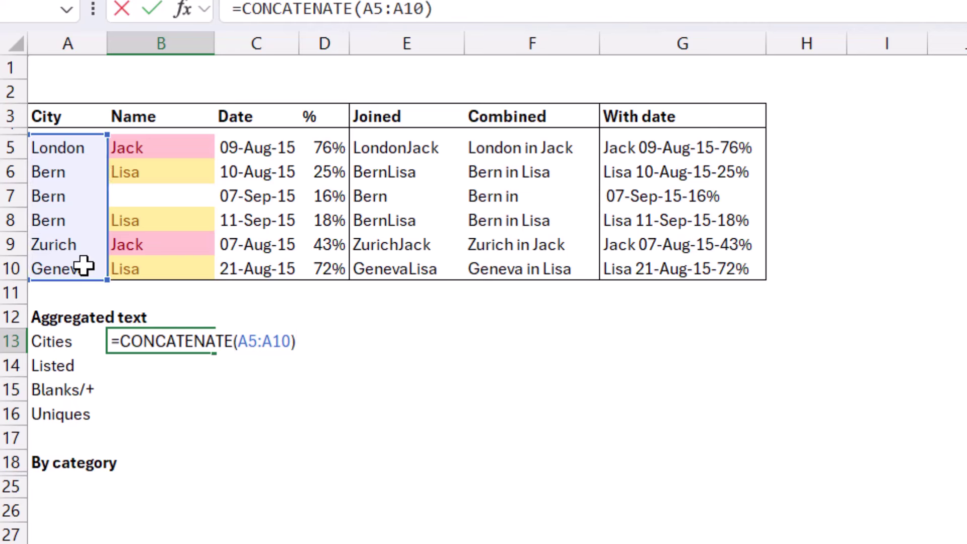
pyautogui.hotkey('ctrl', 'Return')
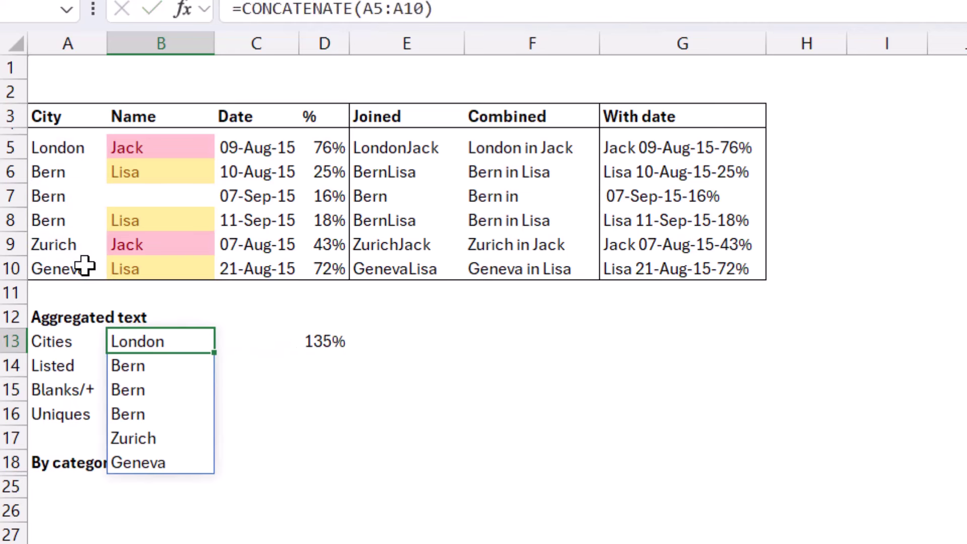
# Step: Replace B13 with =CONCATENATE(A5,A6,A7), showing LondonBernBern
pyautogui.press('Delete')
pyautogui.write('=concat')
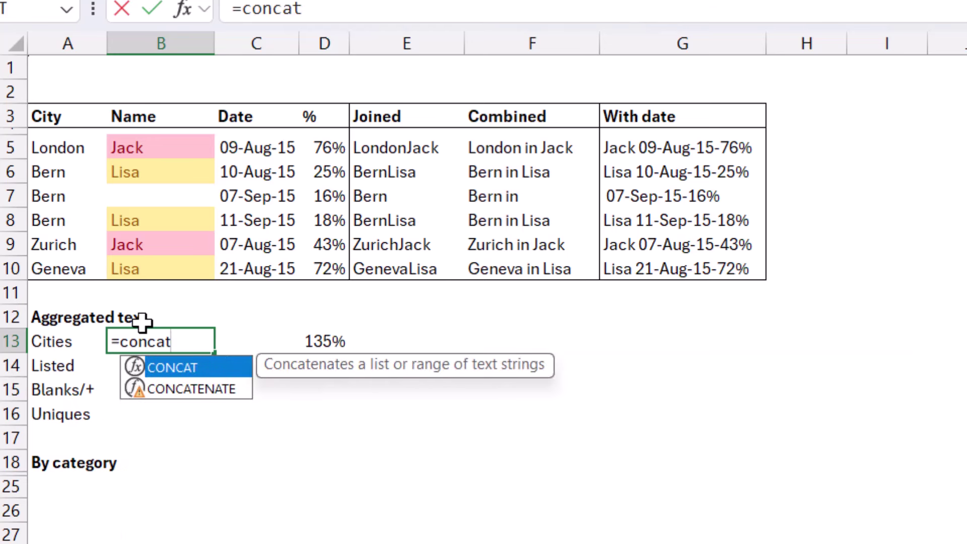
pyautogui.press('Down')
pyautogui.press('Tab')
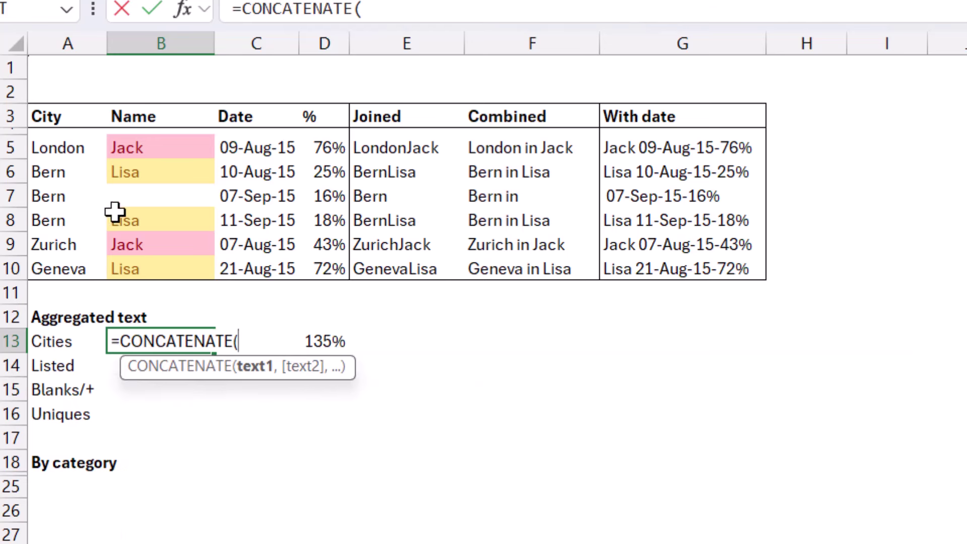
pyautogui.click(91, 149)
pyautogui.write(',')
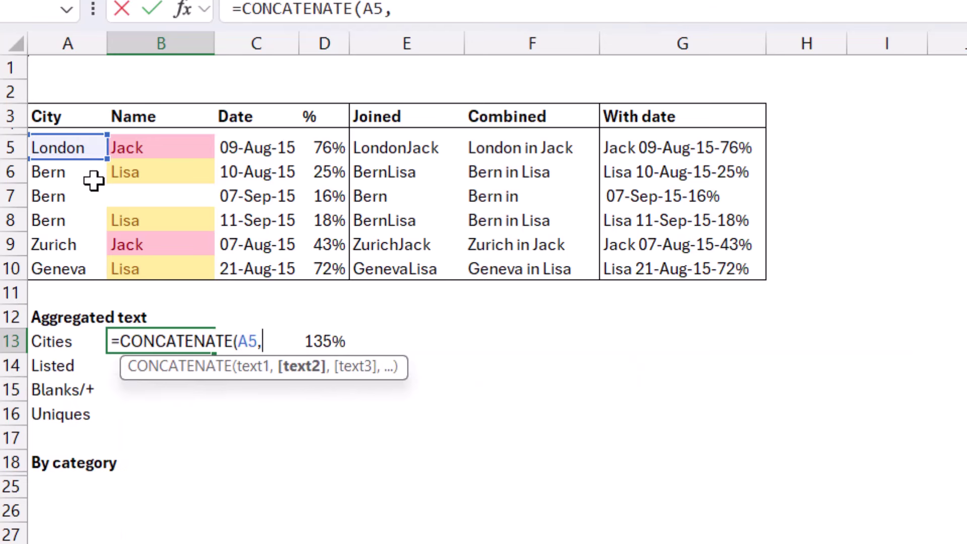
pyautogui.click(94, 177)
pyautogui.write(',')
pyautogui.click(96, 199)
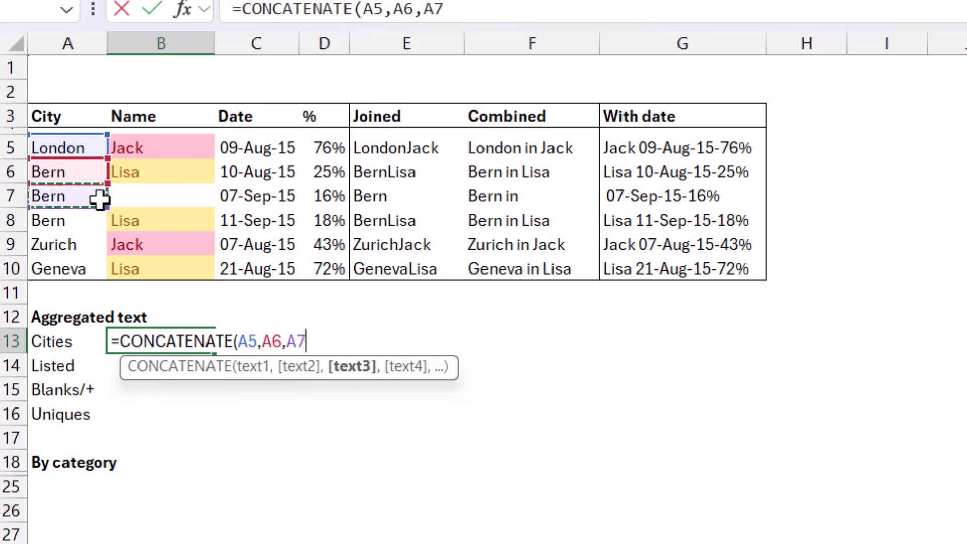
pyautogui.write(')')
pyautogui.press('Return')
pyautogui.press('Up')
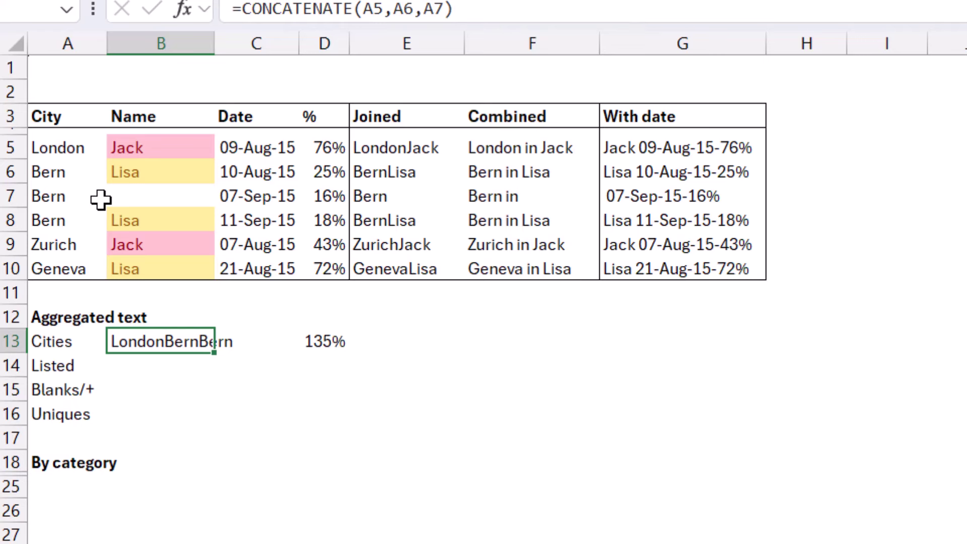
# Step: Enter =CONCAT(A5:A10) in B13 to get LondonBernBernLeedsZurichGeneva
pyautogui.write('=con')
pyautogui.write('ca')
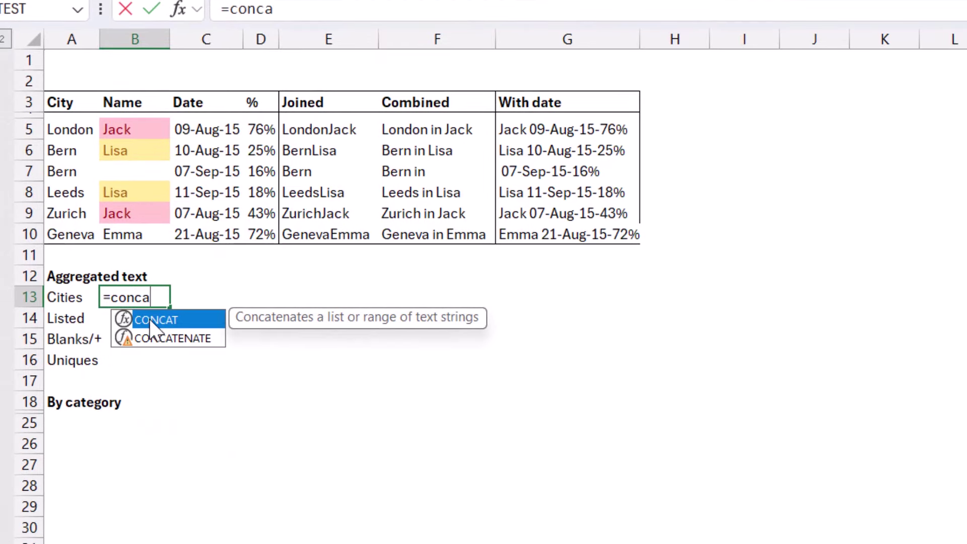
pyautogui.doubleClick(146, 319)
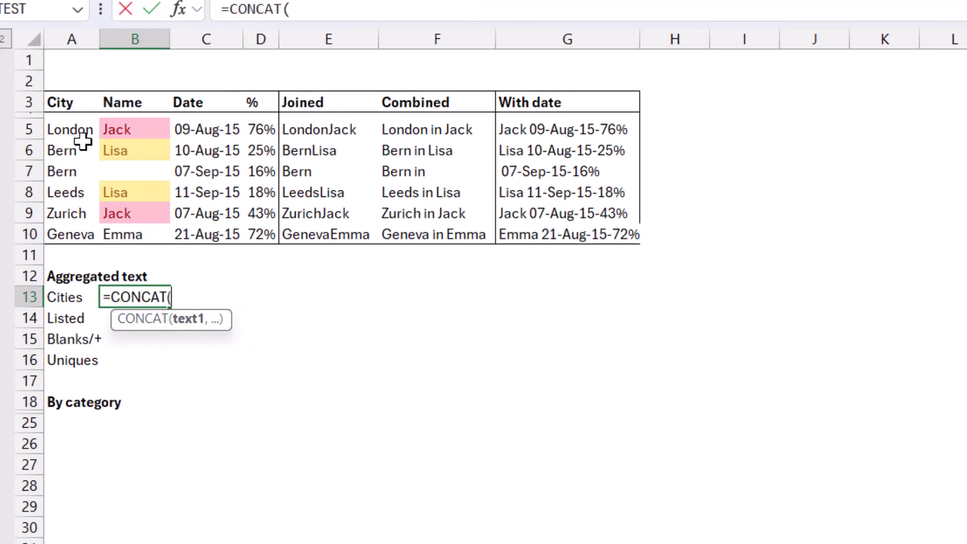
pyautogui.moveTo(79, 132); pyautogui.dragTo(82, 250)
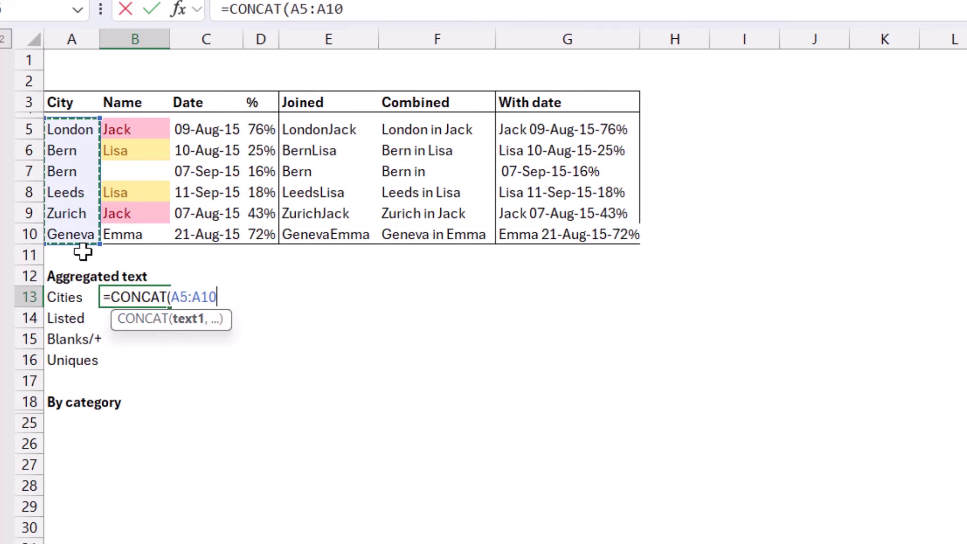
pyautogui.write(')')
pyautogui.press('Return')
pyautogui.press('Up')
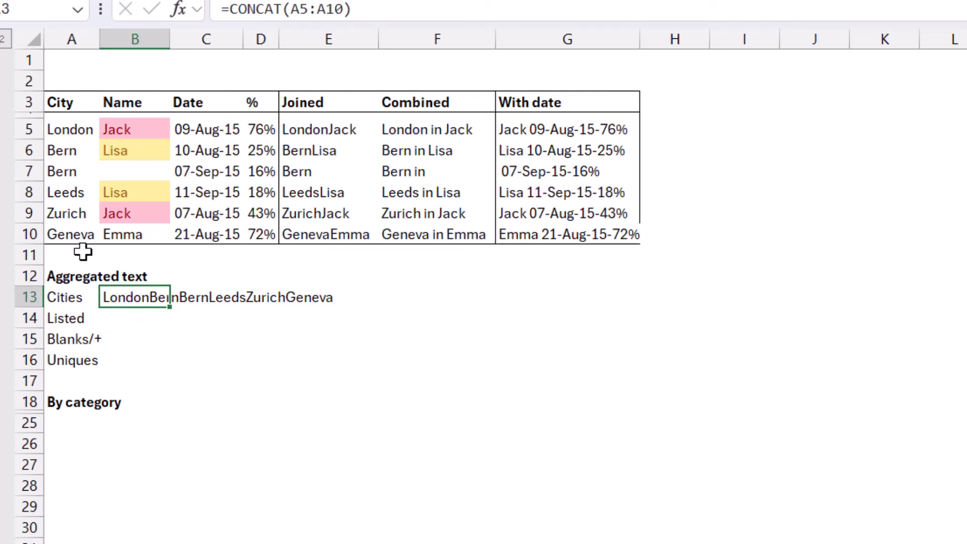
# Step: Try editing B13's formula, cancel to keep the CONCAT result, and move to B14
pyautogui.press('F2')
pyautogui.press('Escape')
pyautogui.write('=')
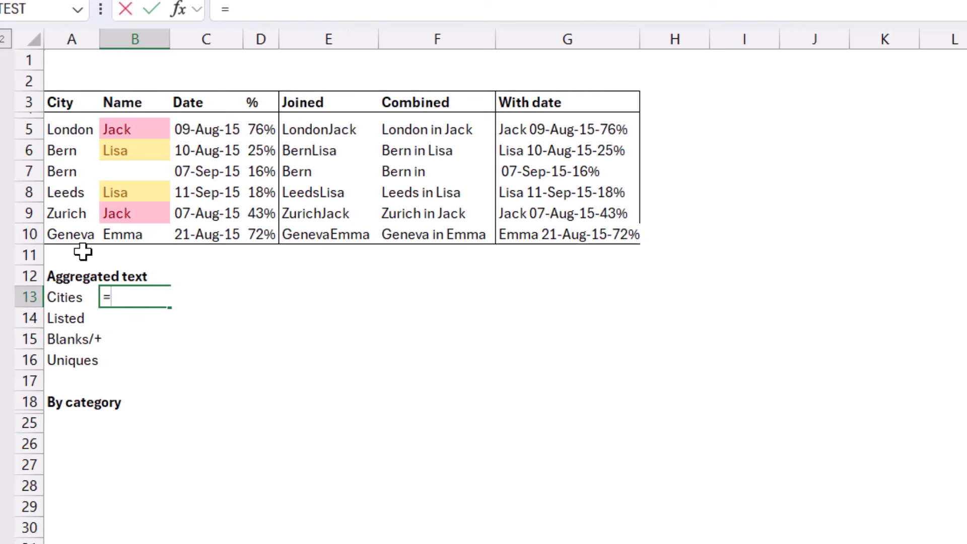
pyautogui.press('Escape')
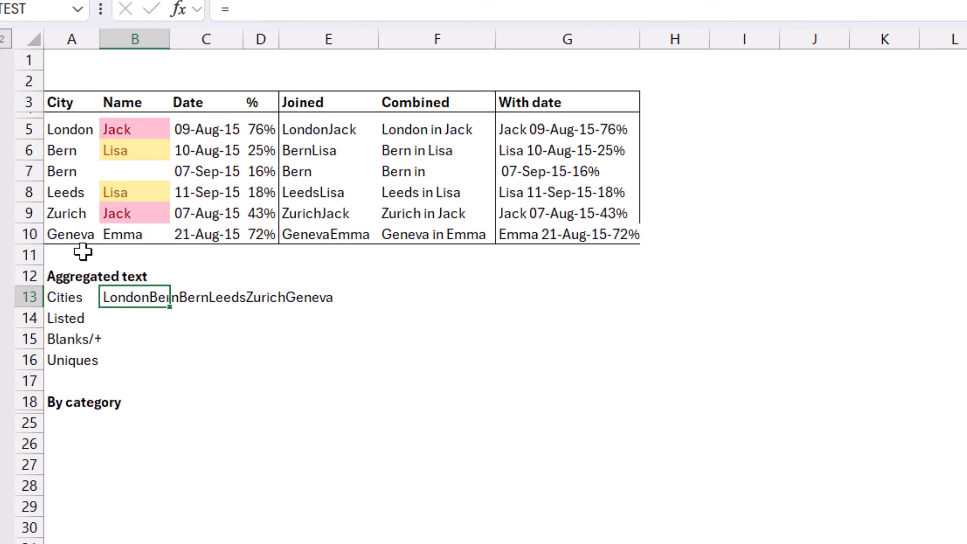
pyautogui.press('Down')
# Step: Enter =ARRAYTOTEXT(A5:A10) in B14, giving London, Bern, Bern, Leeds, Zurich, Geneva
pyautogui.write('=')
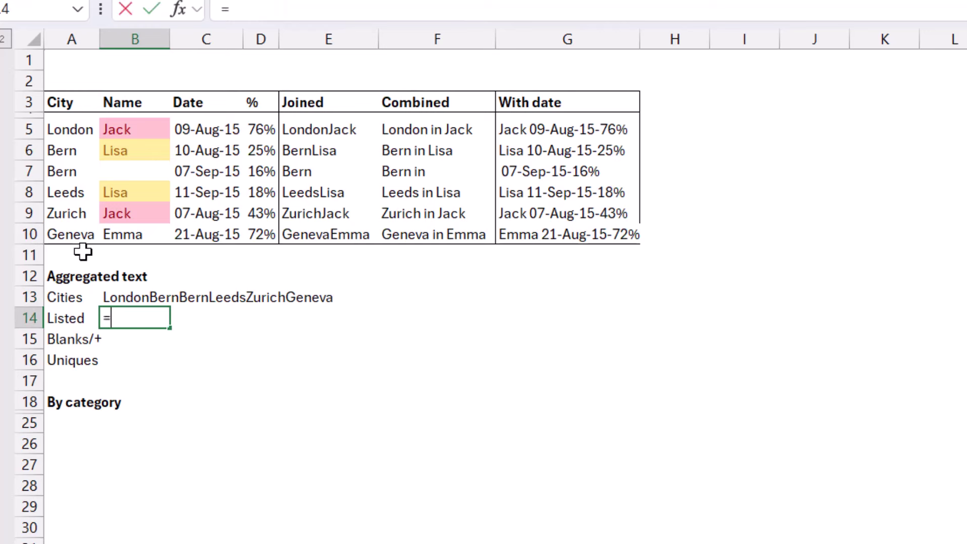
pyautogui.write('arra')
pyautogui.press('Tab')
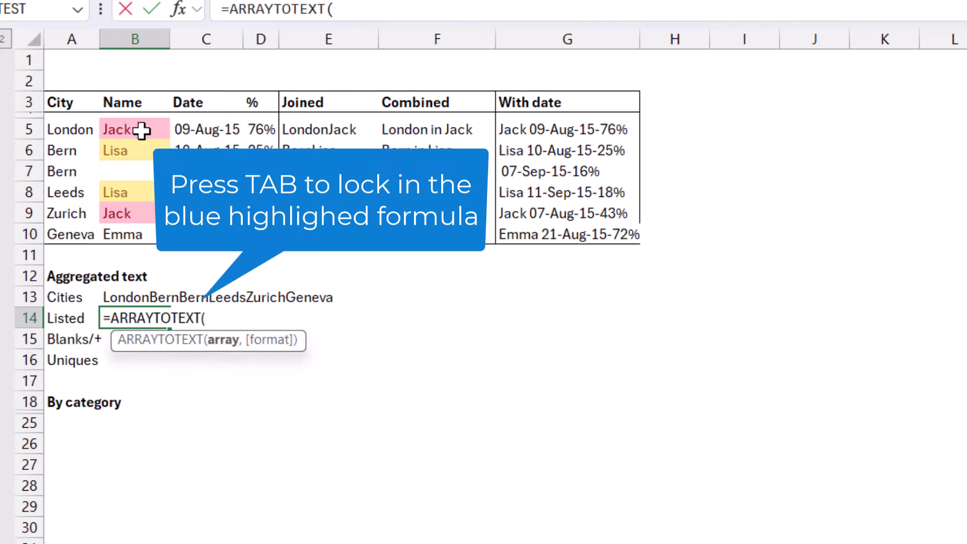
pyautogui.moveTo(80, 129); pyautogui.dragTo(86, 229)
pyautogui.write(')')
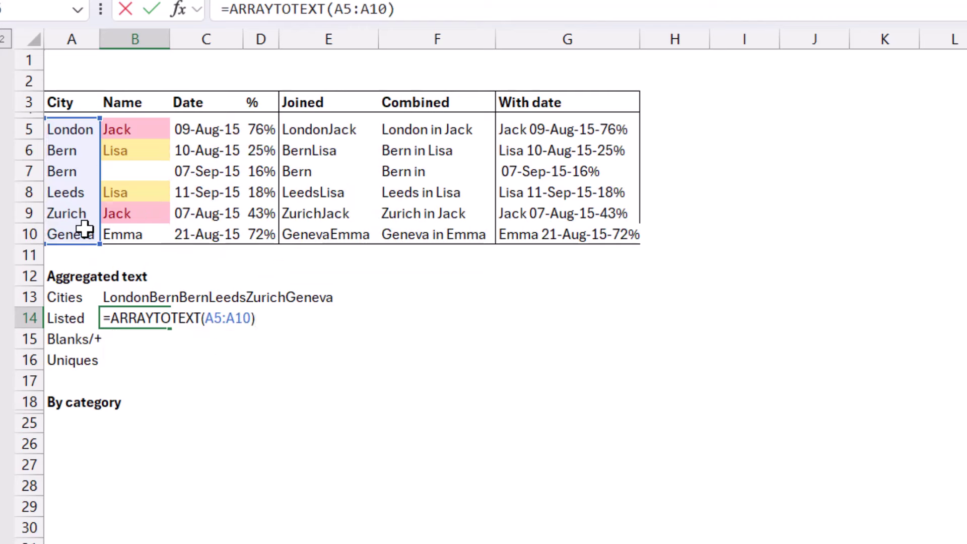
pyautogui.press('Return')
pyautogui.press('Up')
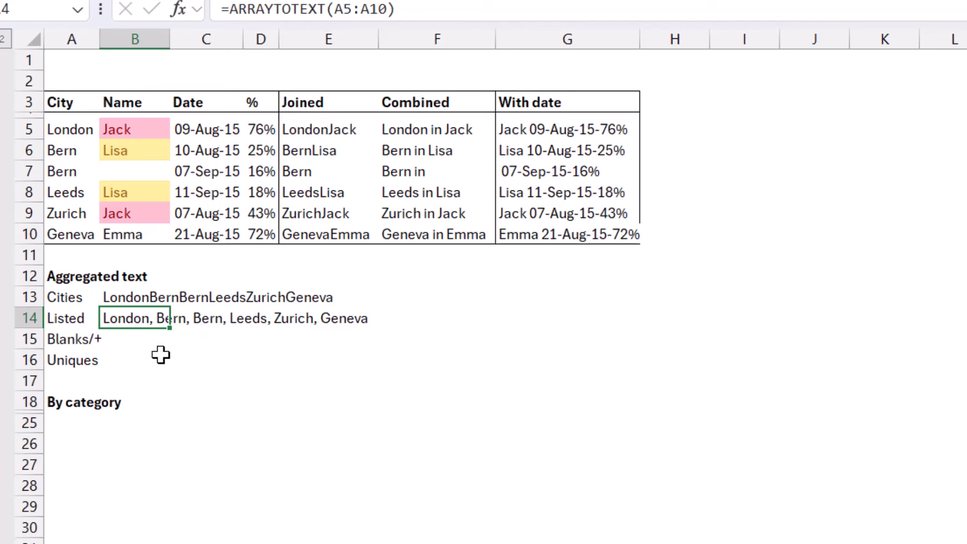
pyautogui.click(133, 342)
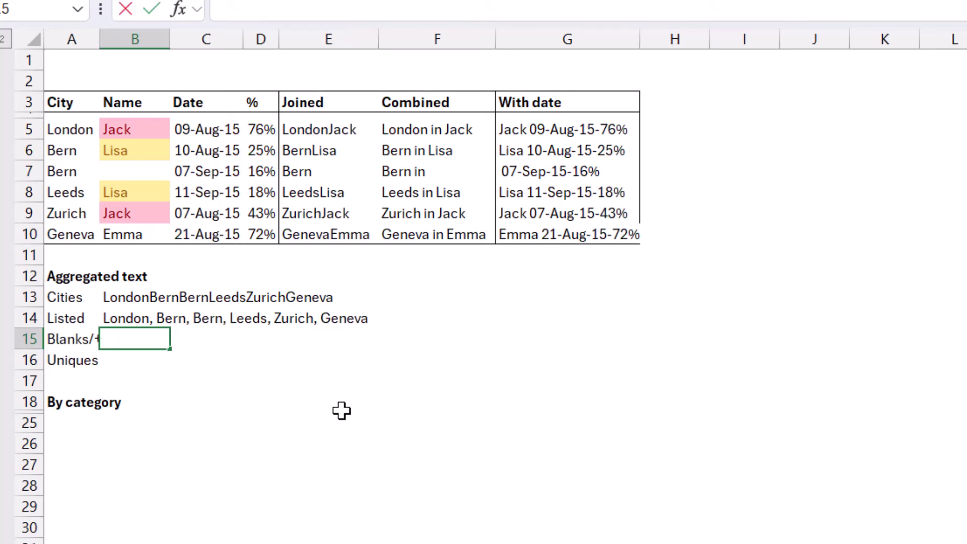
# Step: Enter =TEXTJOIN(" + ",TRUE,B5:B10) in B15 to join the names, skipping blanks
pyautogui.write('=textj')
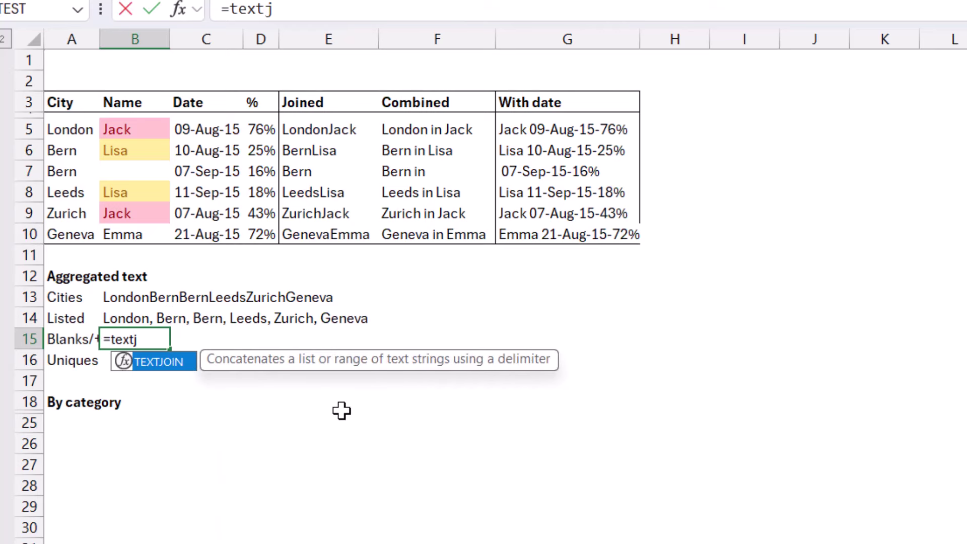
pyautogui.press('Tab')
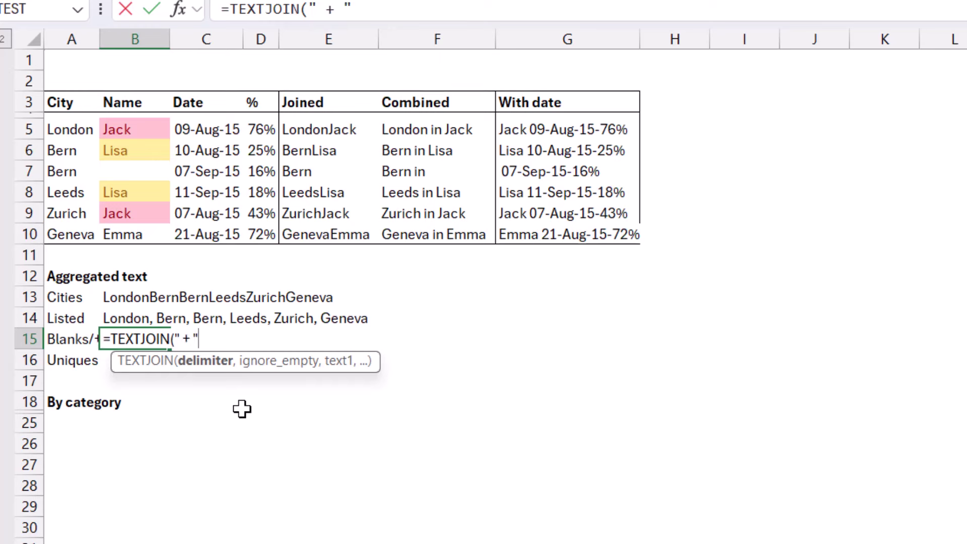
pyautogui.write(',')
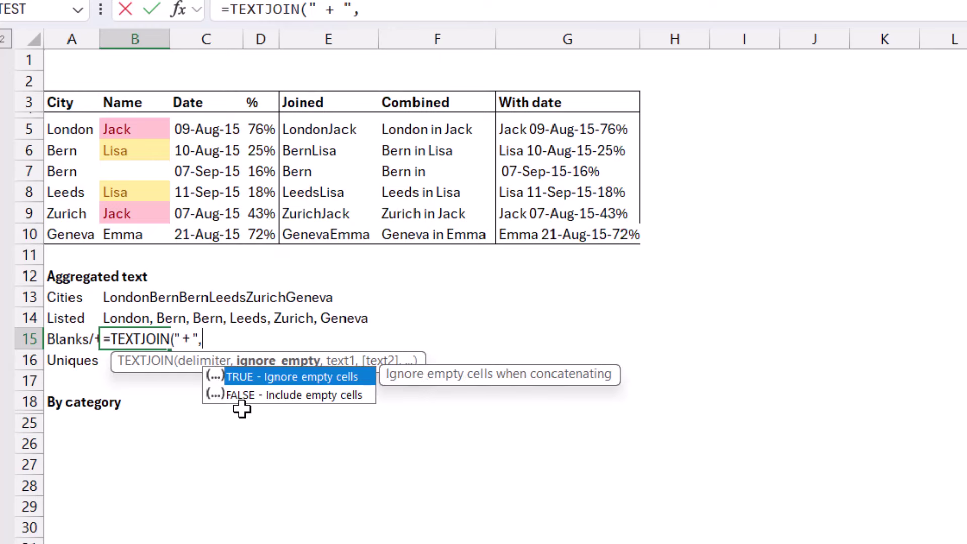
pyautogui.doubleClick(252, 375)
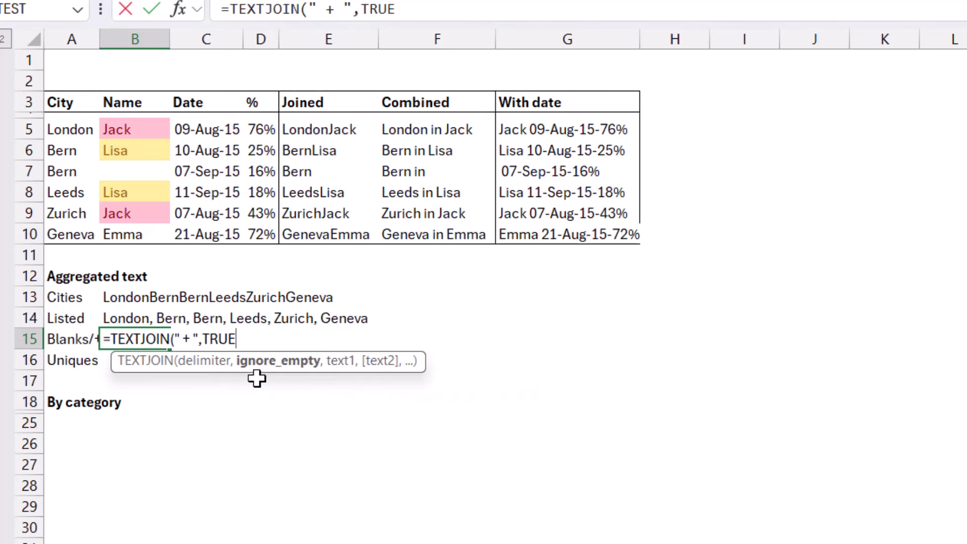
pyautogui.write(',')
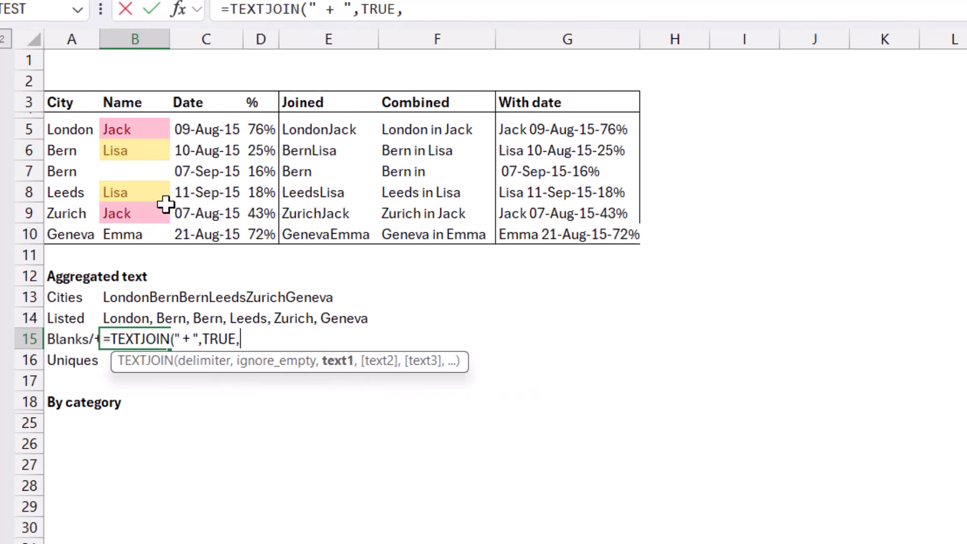
pyautogui.moveTo(157, 125); pyautogui.dragTo(143, 232)
pyautogui.press('Return')
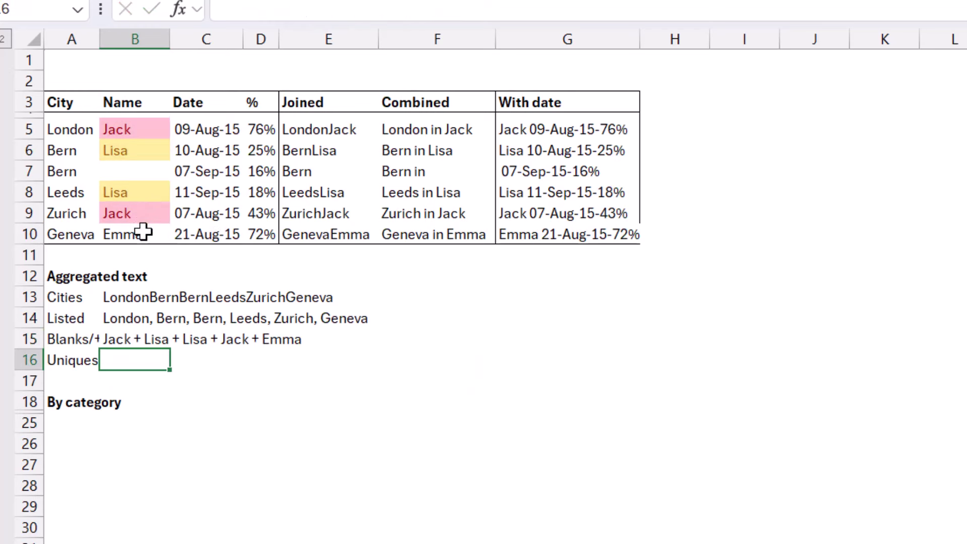
pyautogui.press('Up')
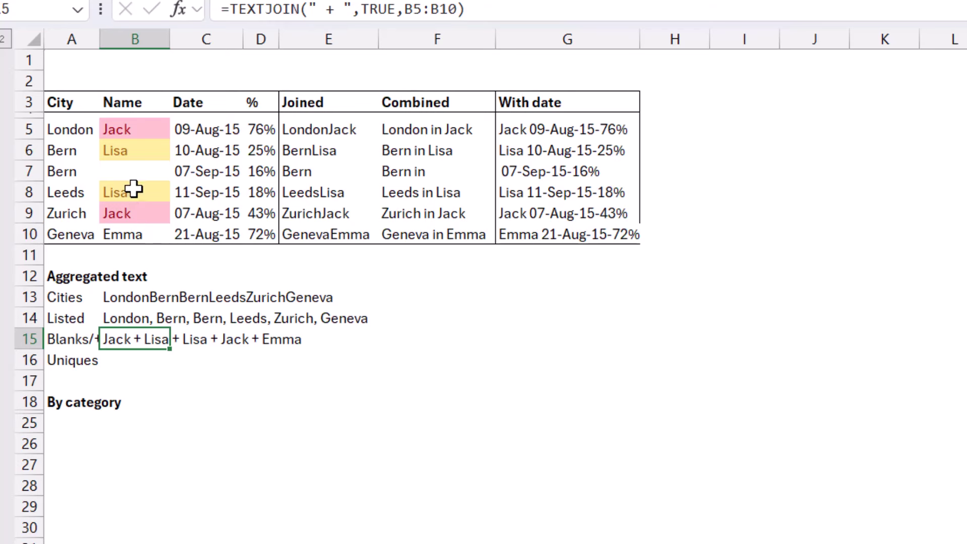
# Step: Clear Lisa and Jack from B8:B9 to test blank-skipping, then undo to restore them
pyautogui.moveTo(133, 190); pyautogui.dragTo(137, 211)
pyautogui.press('Delete')
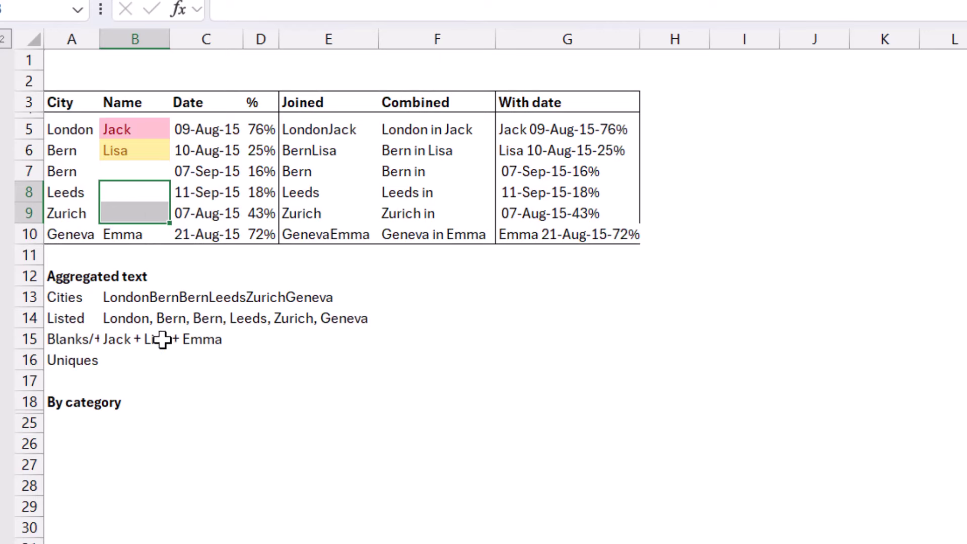
pyautogui.hotkey('ctrl', 'z')
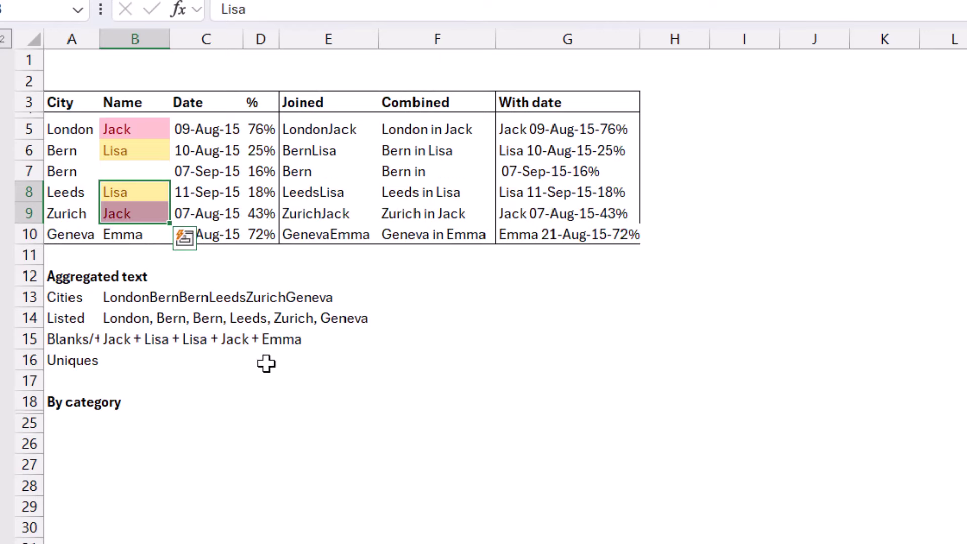
pyautogui.click(140, 359)
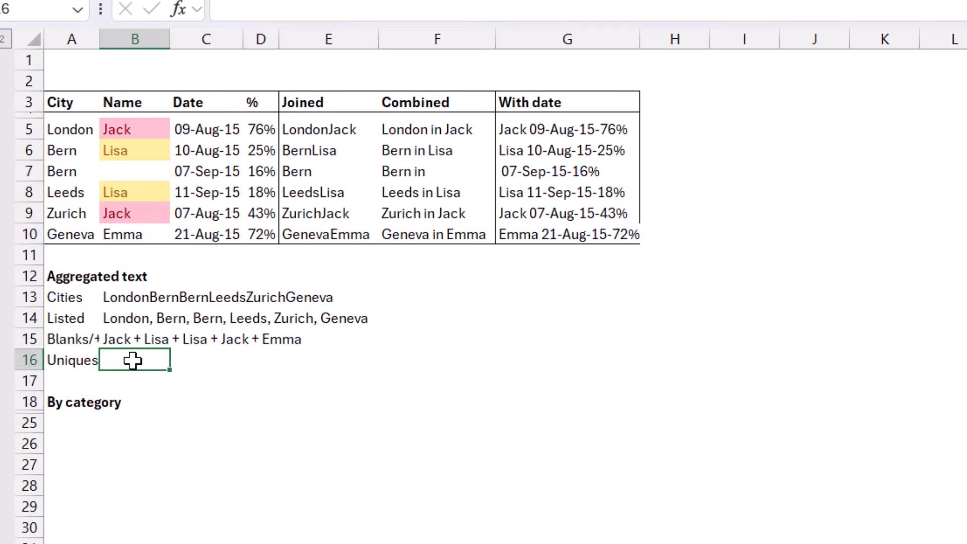
# Step: Autofit the columns, narrow column A to about 8.22, and enter TEXTJOIN(", ",TRUE,B5:B10) in B16
pyautogui.doubleClick(99, 39)
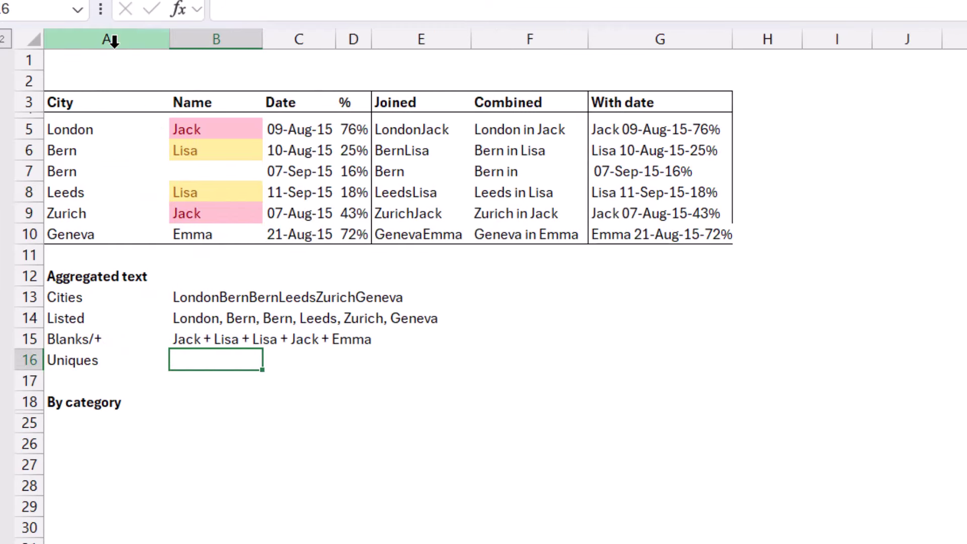
pyautogui.moveTo(164, 41); pyautogui.dragTo(112, 53)
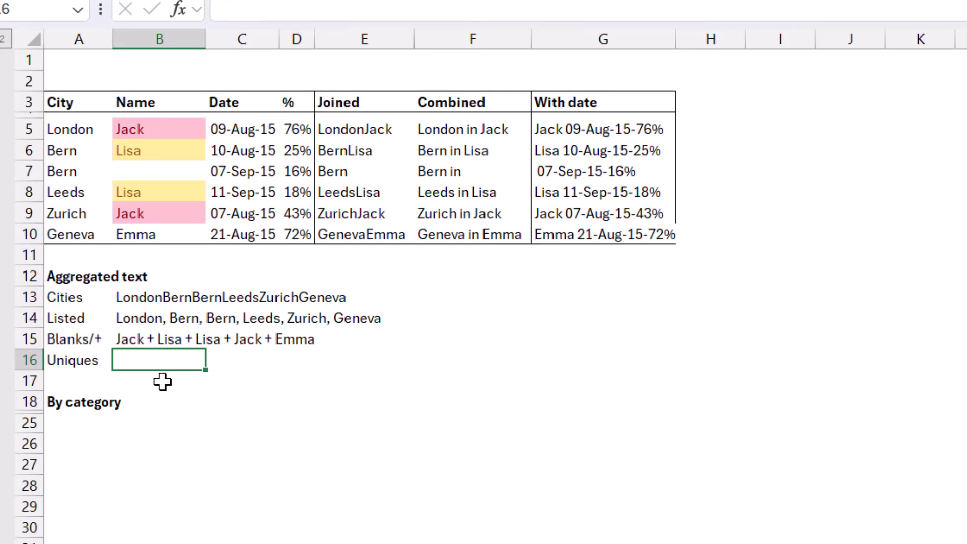
pyautogui.write('=textj')
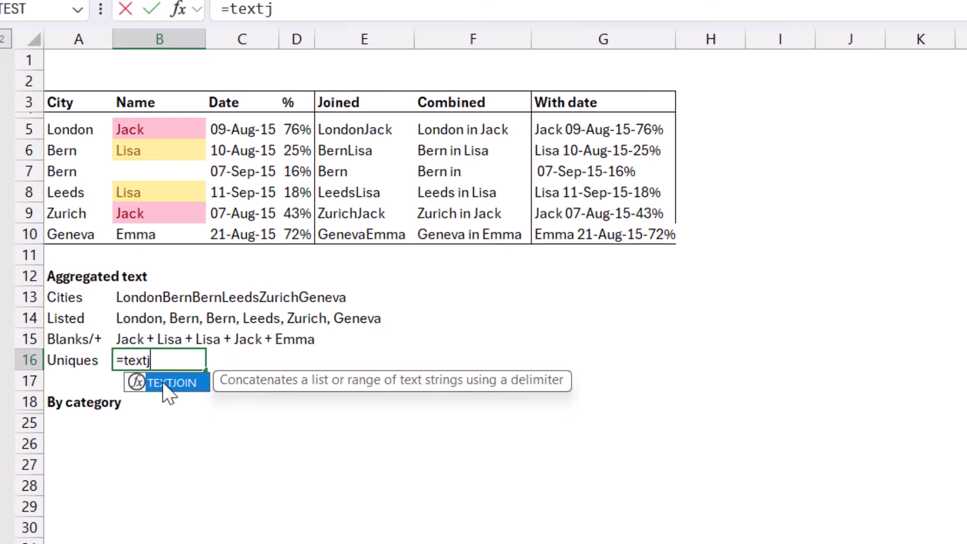
pyautogui.press('Tab')
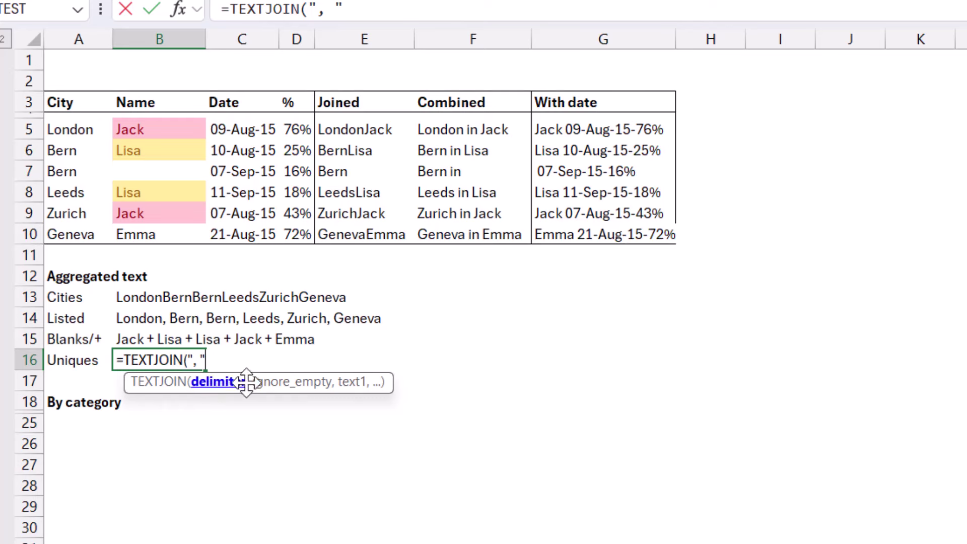
pyautogui.write(',')
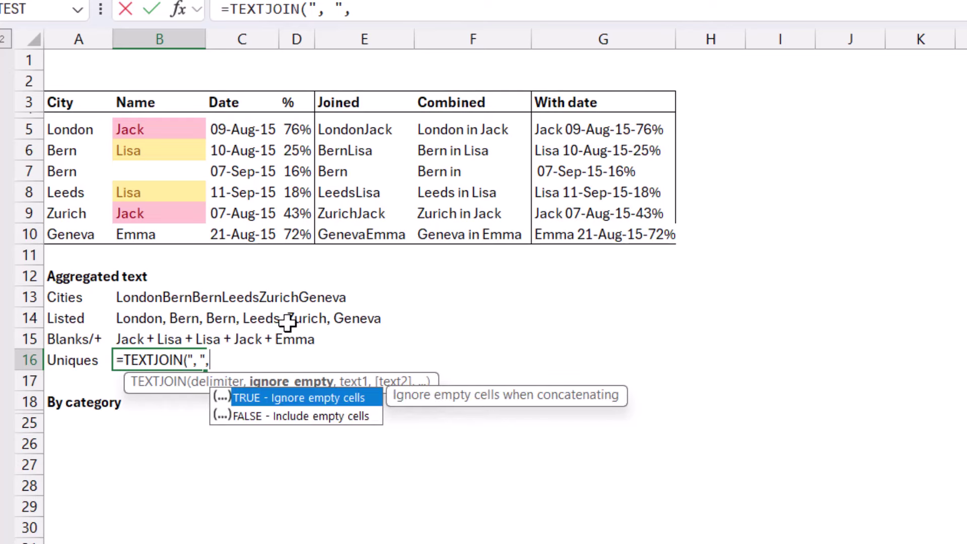
pyautogui.doubleClick(316, 393)
pyautogui.write(',')
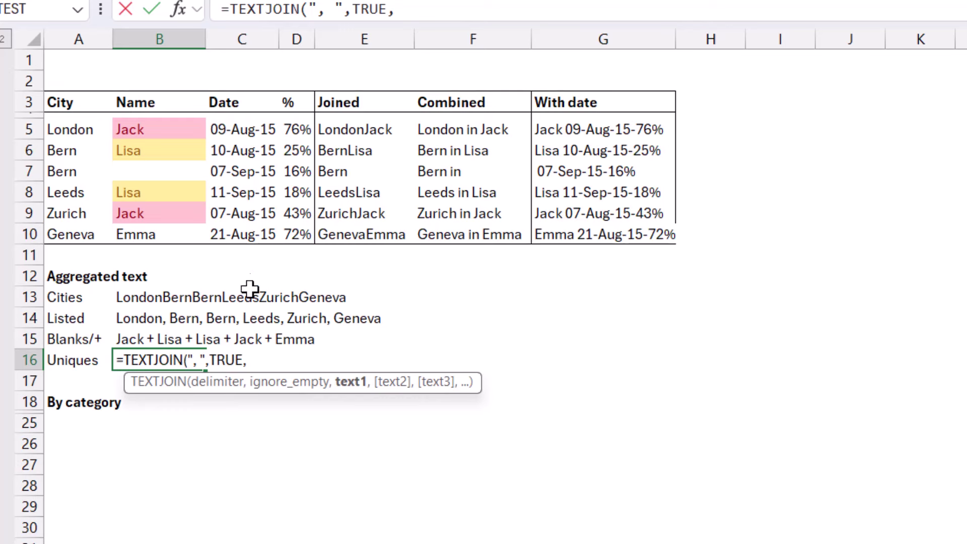
pyautogui.click(169, 132)
pyautogui.moveTo(169, 145); pyautogui.dragTo(175, 234)
pyautogui.write(')')
pyautogui.hotkey('ctrl', 'Return')
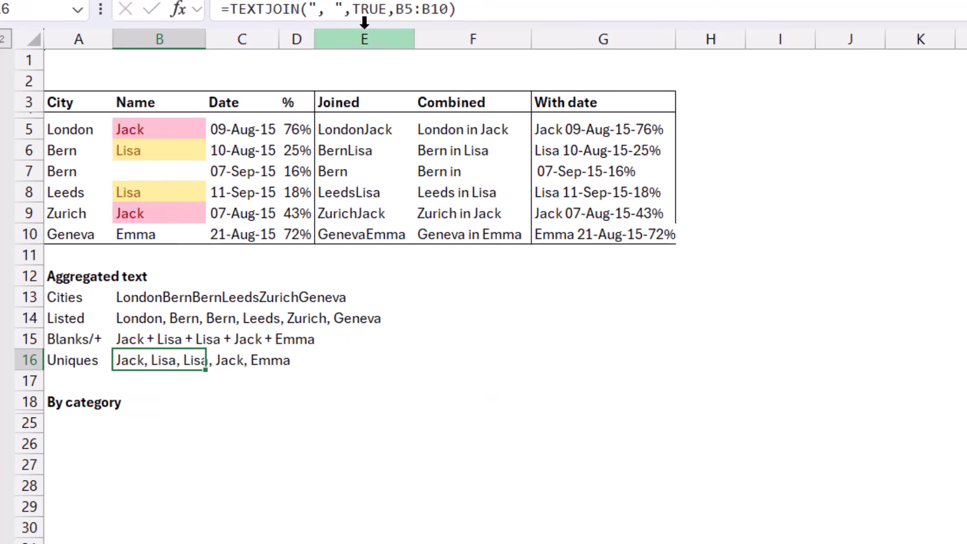
# Step: Wrap B5:B10 in UNIQUE so B16 lists only Jack, Lisa, Emma
pyautogui.click(380, 9)
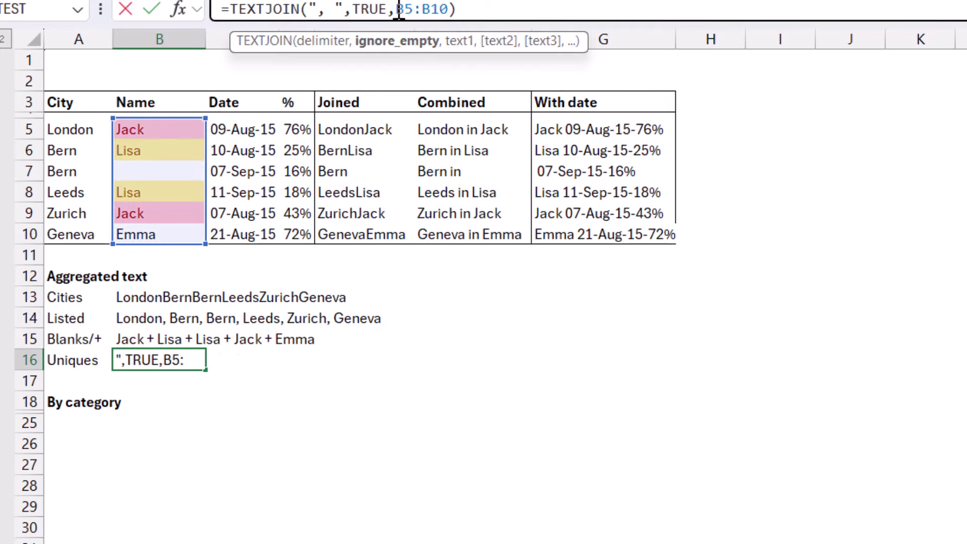
pyautogui.click(397, 10)
pyautogui.write('uniqu')
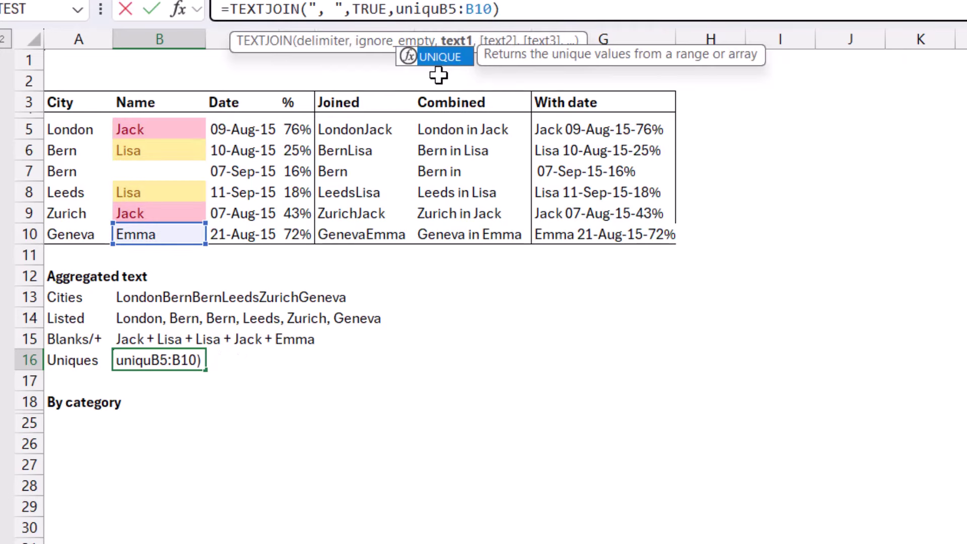
pyautogui.press('Tab')
pyautogui.write('))')
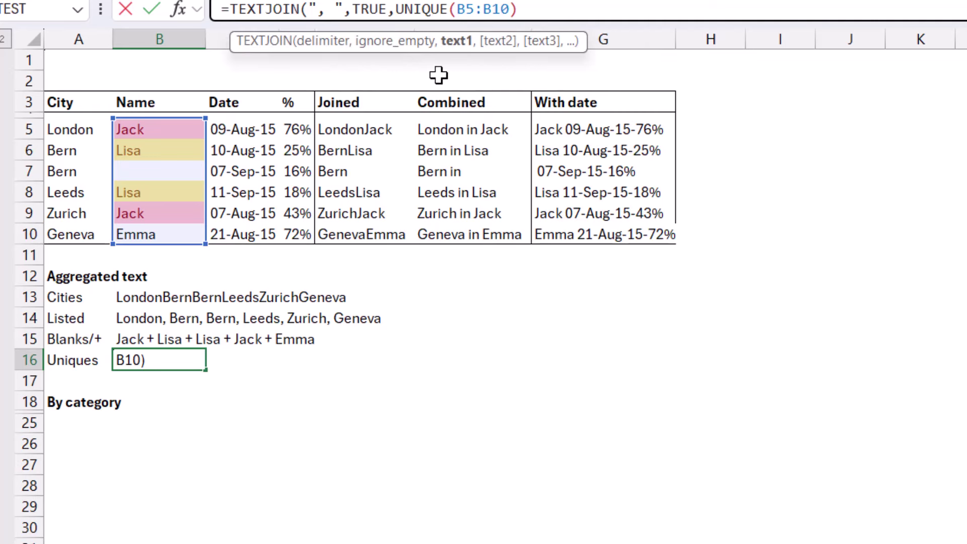
pyautogui.press('Return')
pyautogui.press('Up')
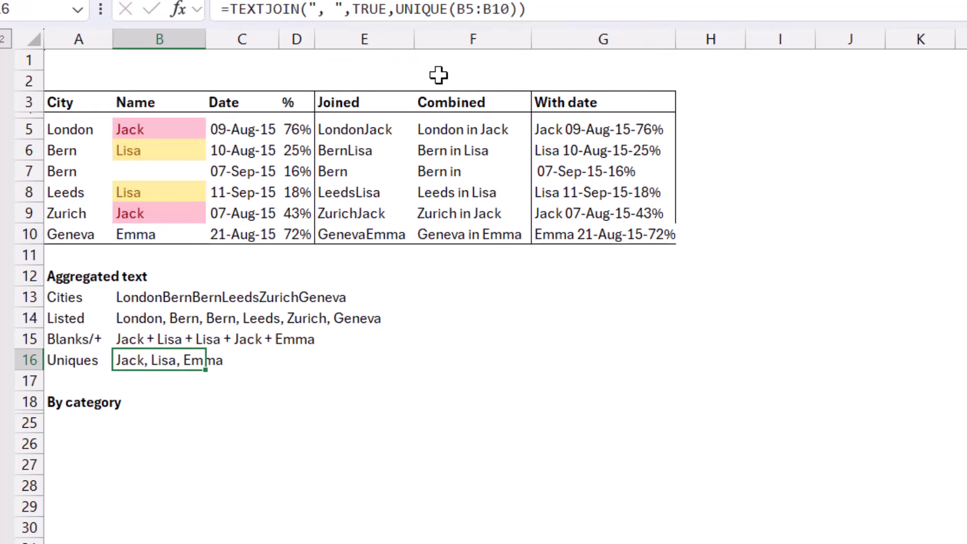
# Step: Enter =UNIQUE(B5:B10) in G14, spilling Jack, Lisa, 0 and Emma down to G17
pyautogui.click(552, 318)
pyautogui.write('=')
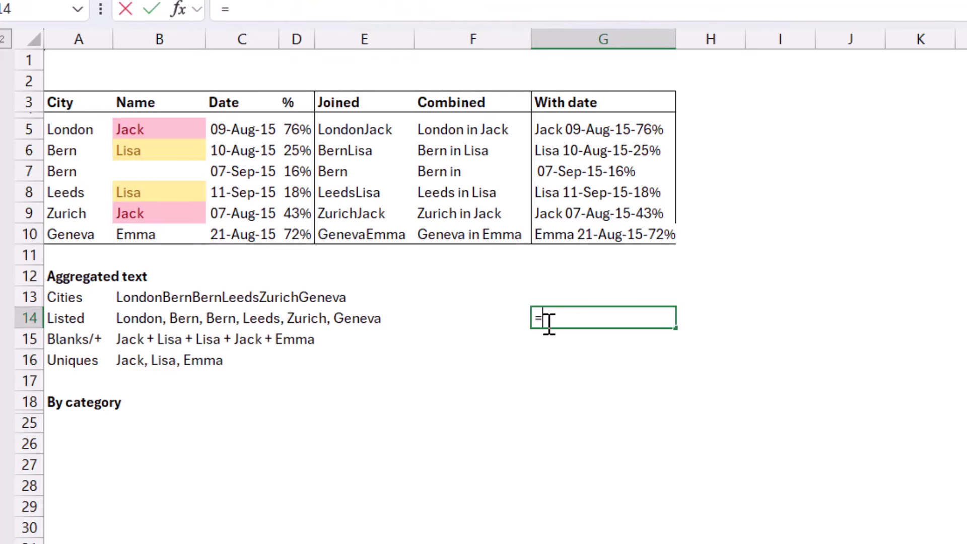
pyautogui.write('uniqu')
pyautogui.press('Tab')
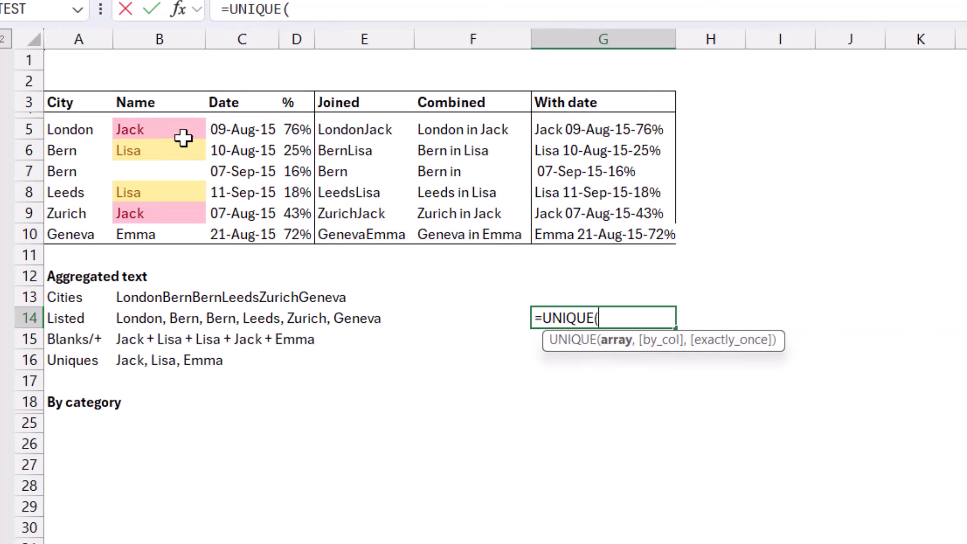
pyautogui.moveTo(188, 134); pyautogui.dragTo(203, 252)
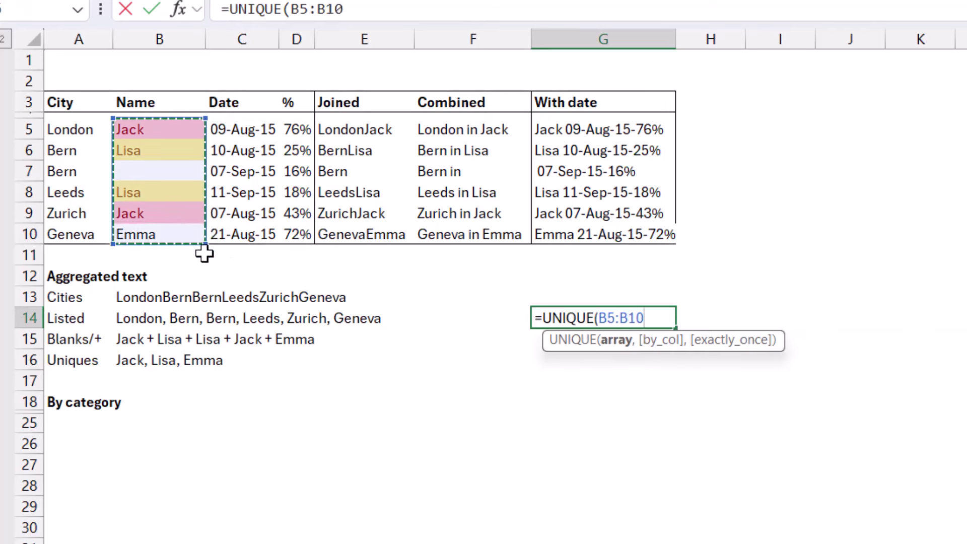
pyautogui.write(')')
pyautogui.press('Return')
pyautogui.press('Up')
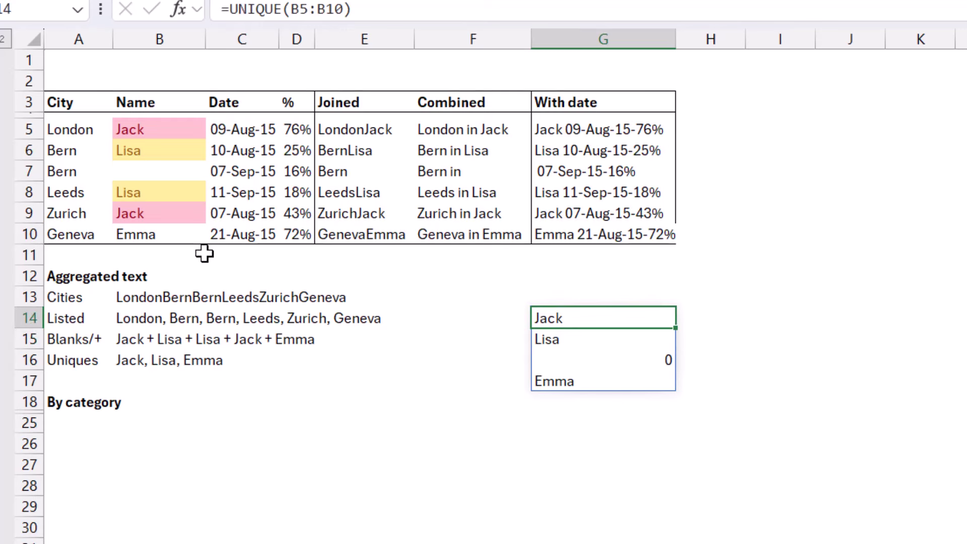
pyautogui.click(137, 359)
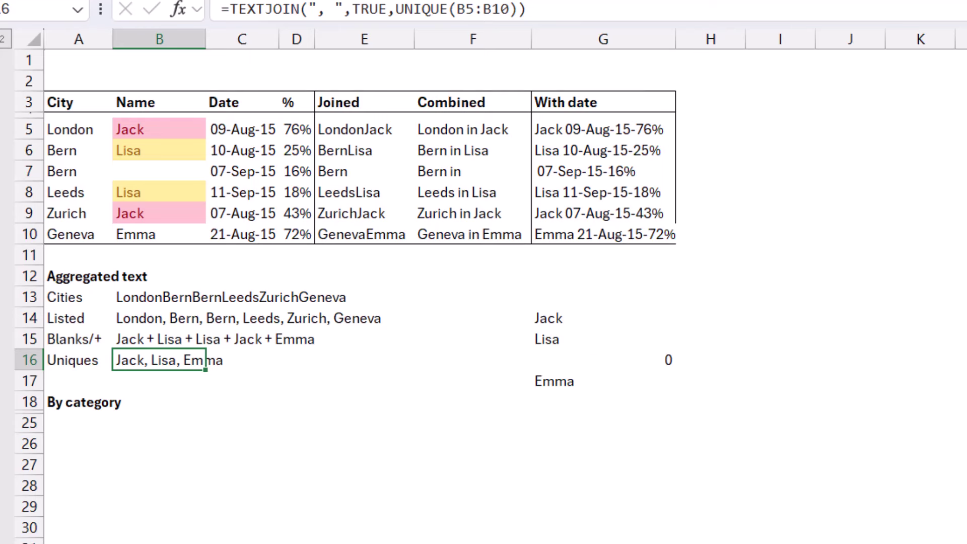
# Step: Unhide the By category rows and begin a TEXTJOIN(", ",TRUE,IF( formula in C19
pyautogui.click(4, 421)
pyautogui.click(144, 425)
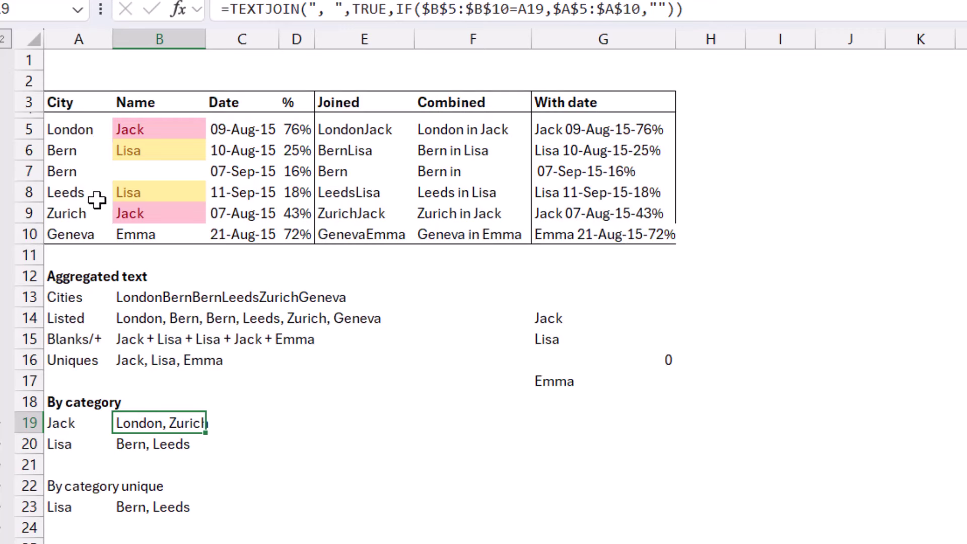
pyautogui.click(236, 424)
pyautogui.write('=textj')
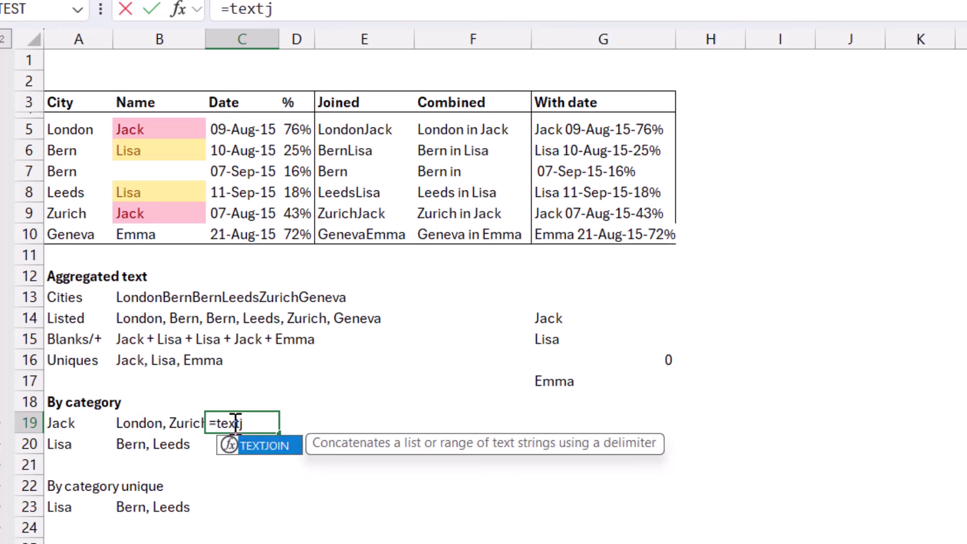
pyautogui.press('Tab')
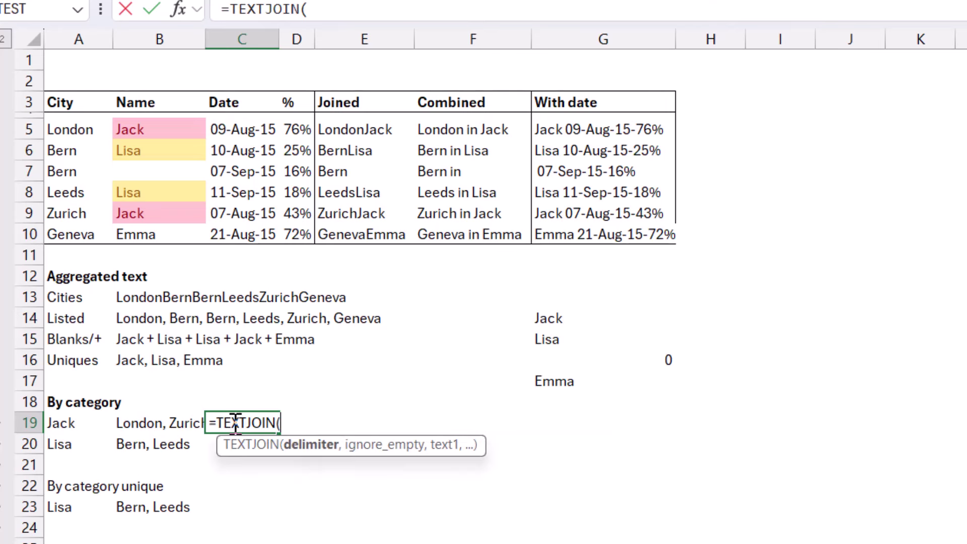
pyautogui.write('", ",')
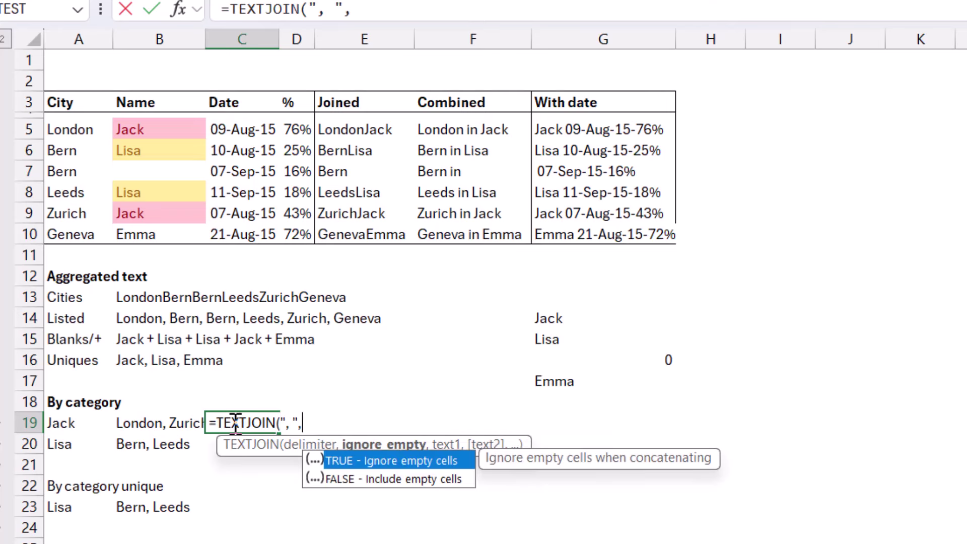
pyautogui.press('Tab')
pyautogui.write(',')
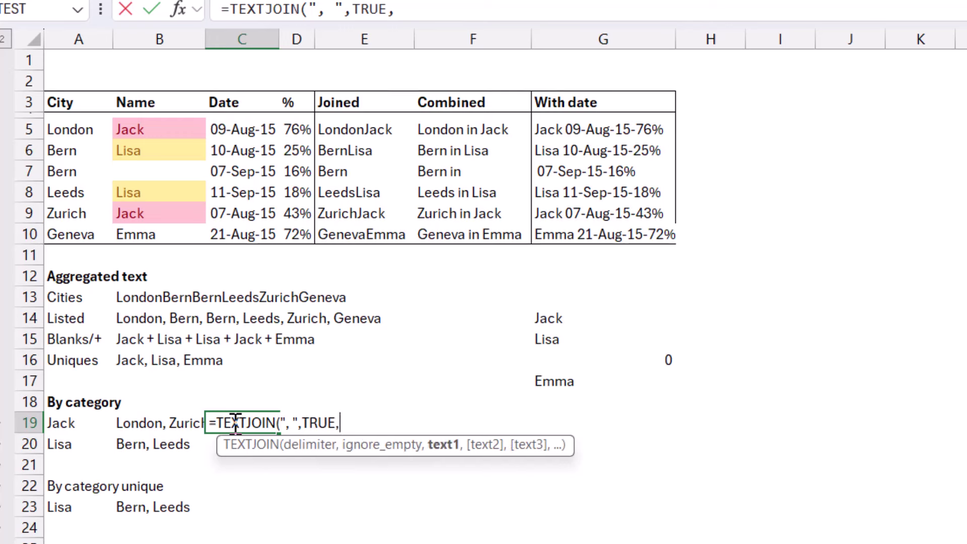
pyautogui.write('if')
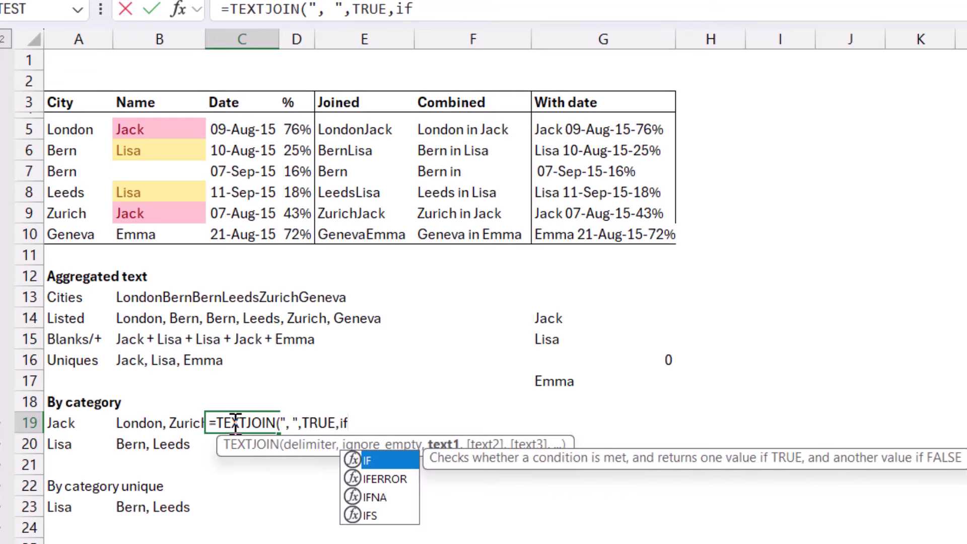
pyautogui.press('Tab')
# Step: Finish the IF as A19=$B$5:$B$10,$A$5:$A$10,"" and fill C19 down to C20
pyautogui.click(76, 422)
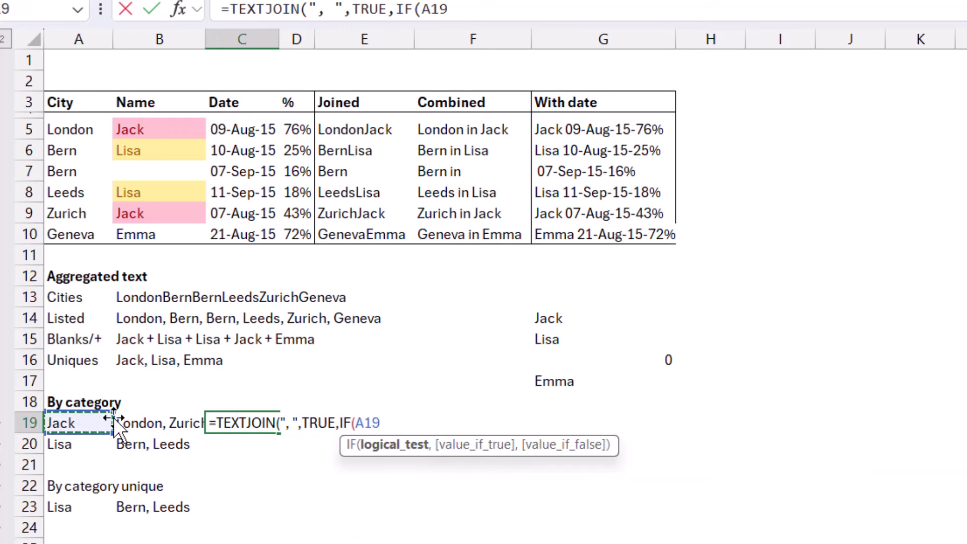
pyautogui.write('=')
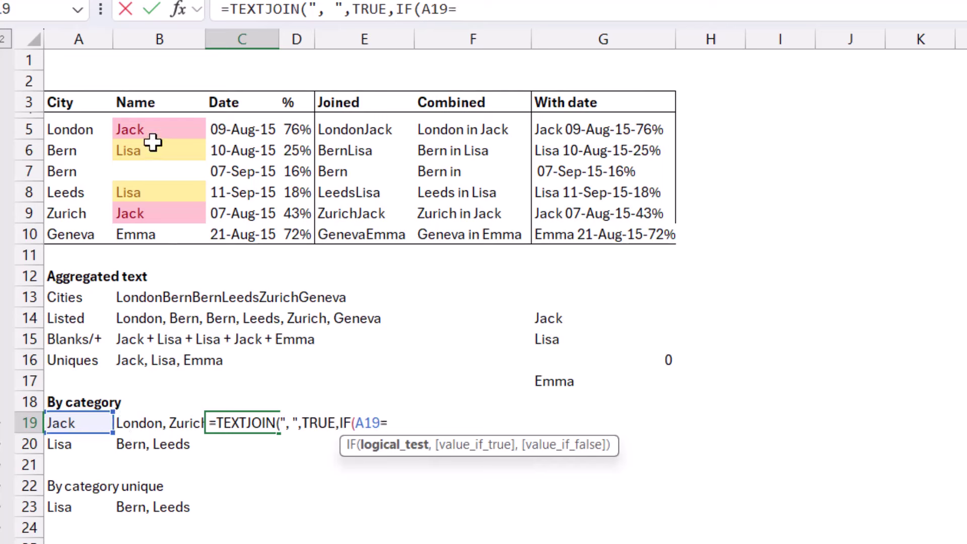
pyautogui.moveTo(159, 131); pyautogui.dragTo(160, 227)
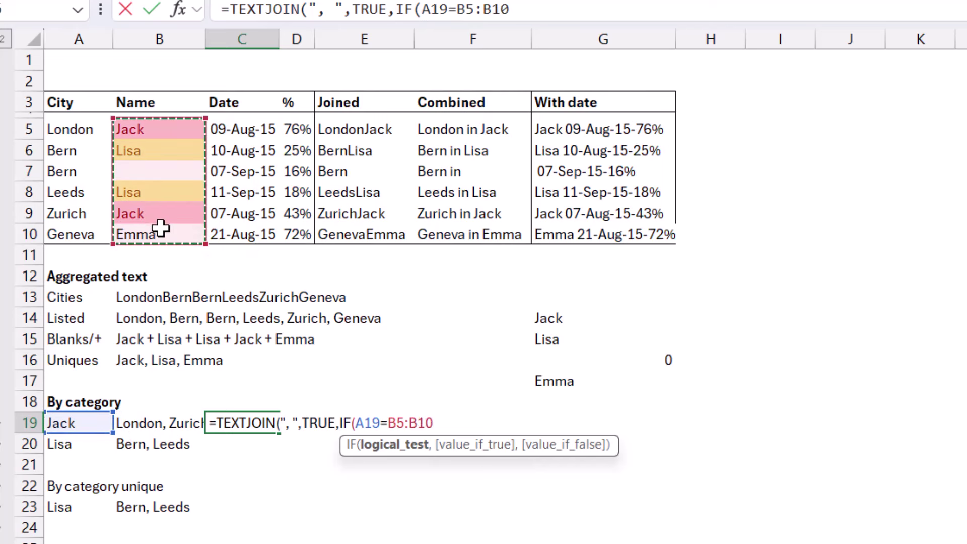
pyautogui.press('F4')
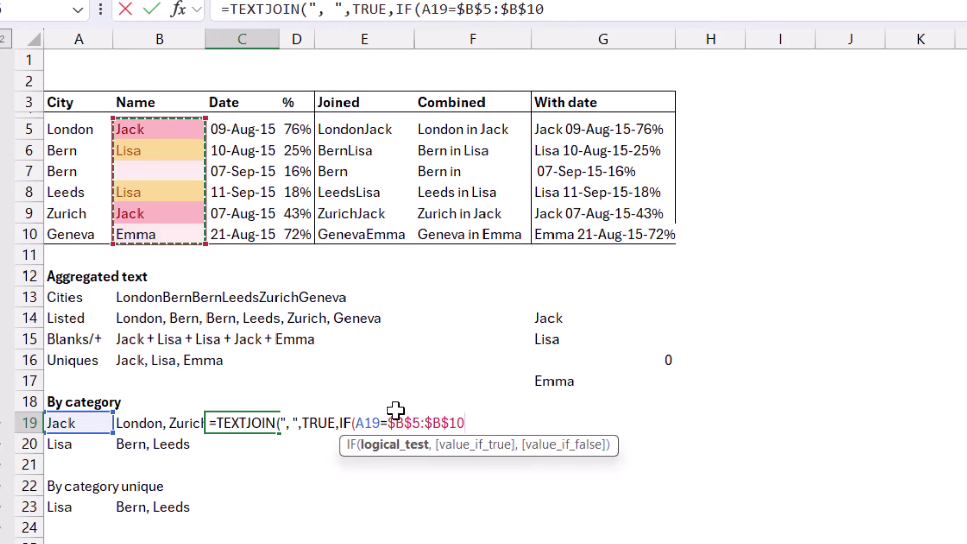
pyautogui.write(',')
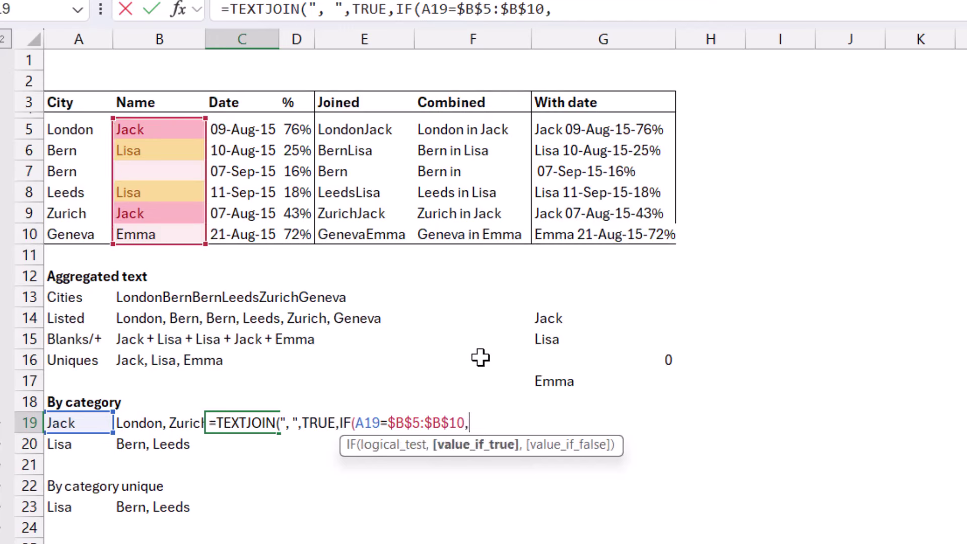
pyautogui.click(62, 132)
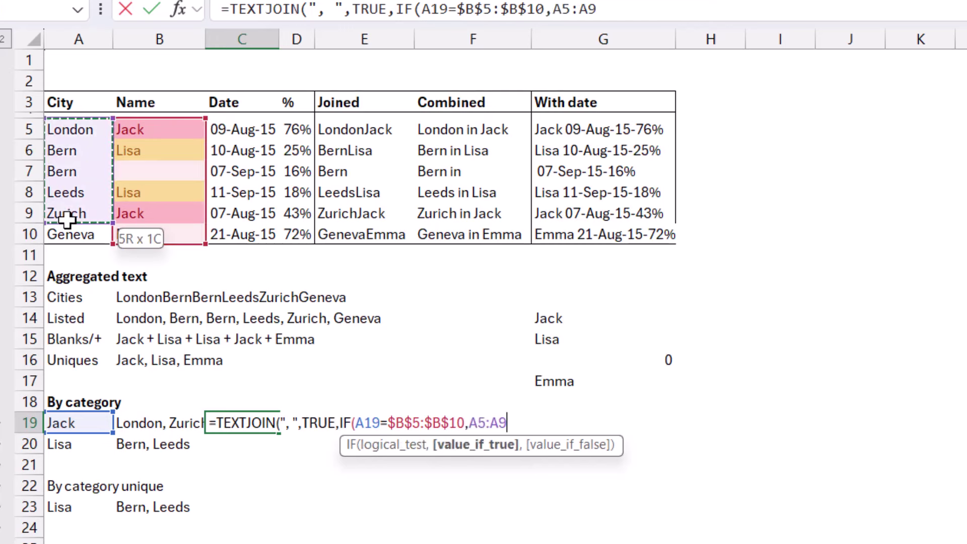
pyautogui.moveTo(67, 219); pyautogui.dragTo(70, 229)
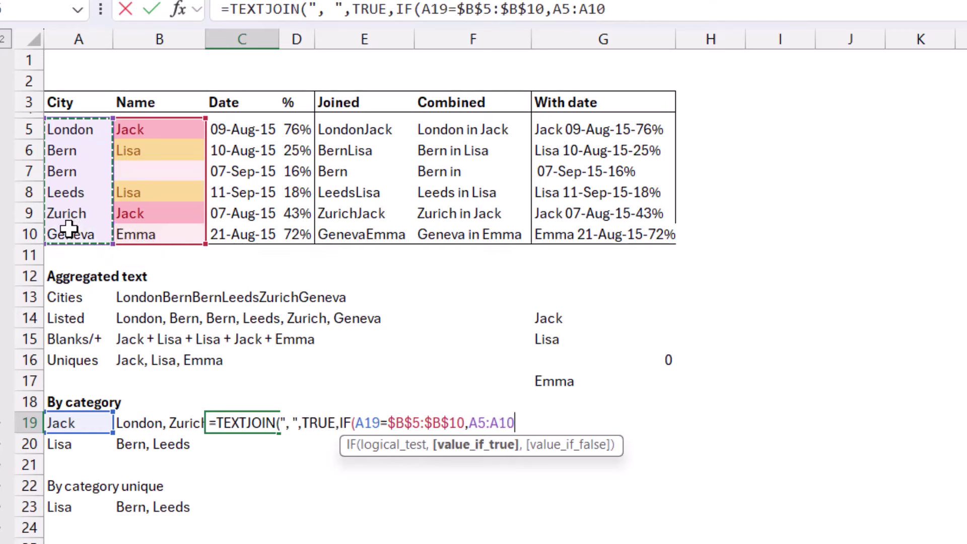
pyautogui.press('F4')
pyautogui.write(',')
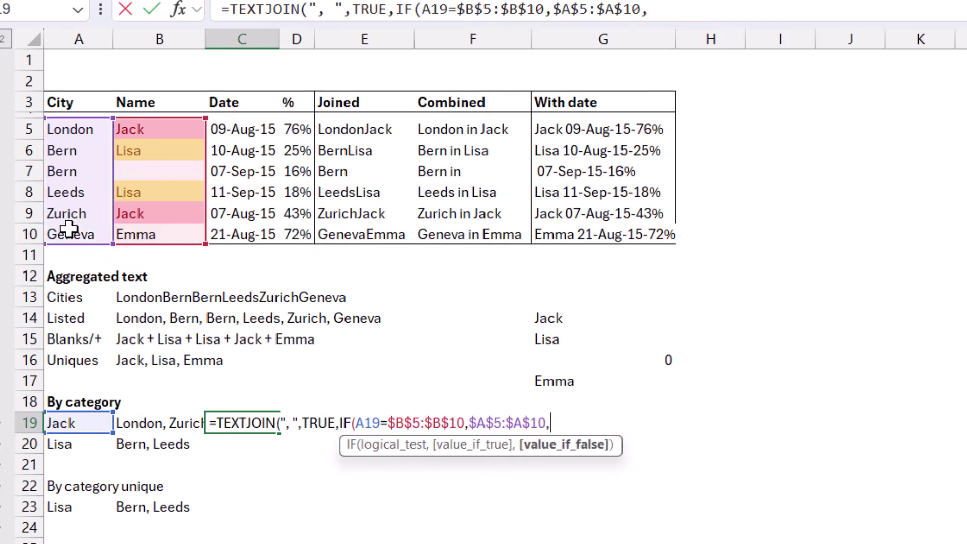
pyautogui.write('""))')
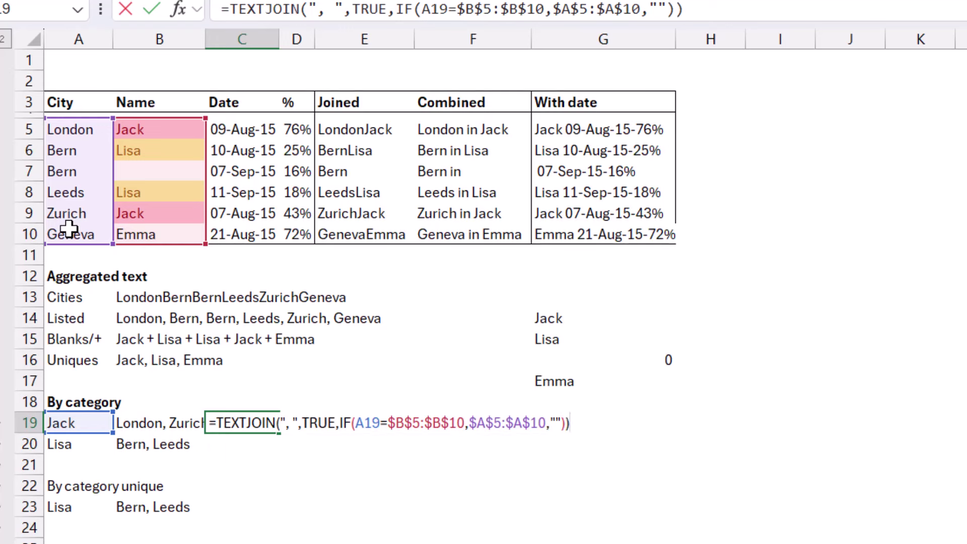
pyautogui.press('Return')
pyautogui.press('Up')
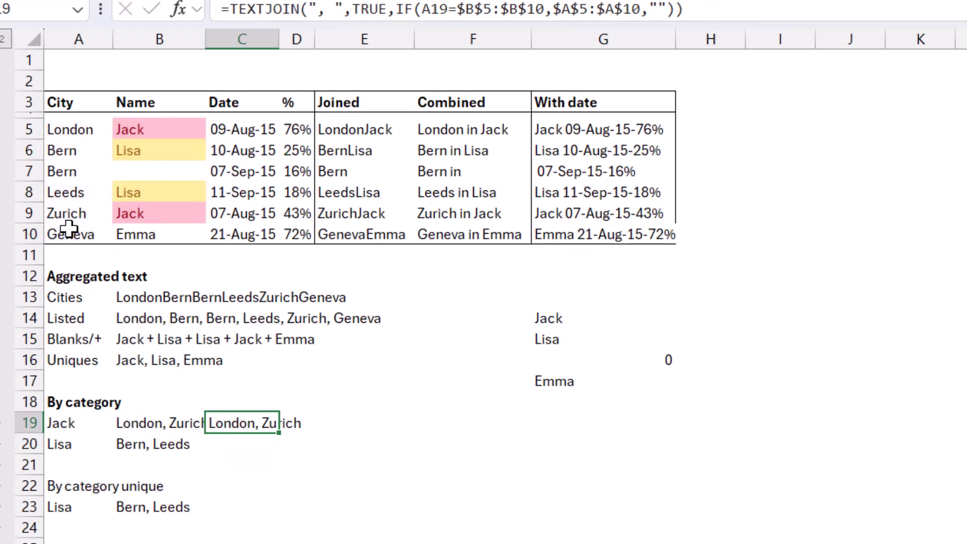
pyautogui.moveTo(280, 432); pyautogui.dragTo(278, 454)
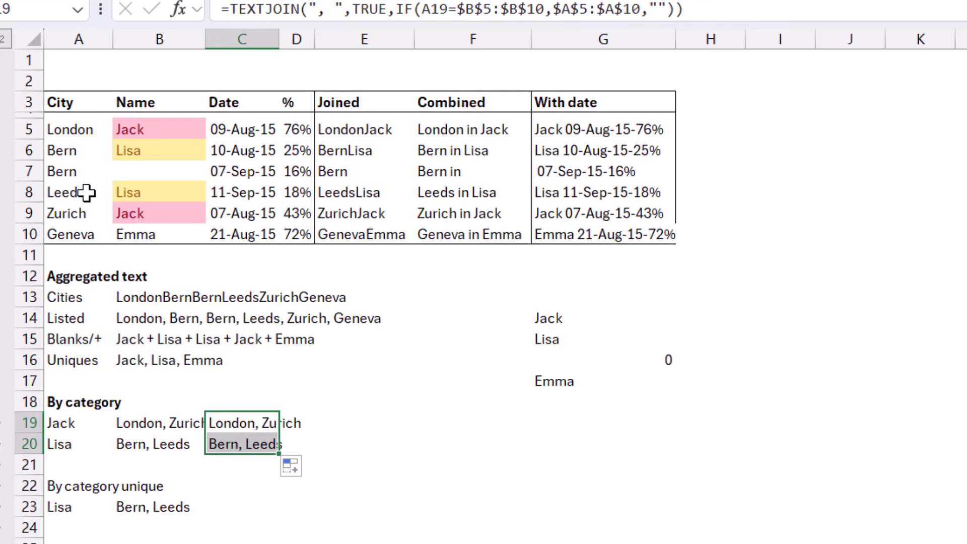
# Step: Change the Leeds city in A8 to Bern
pyautogui.click(86, 213)
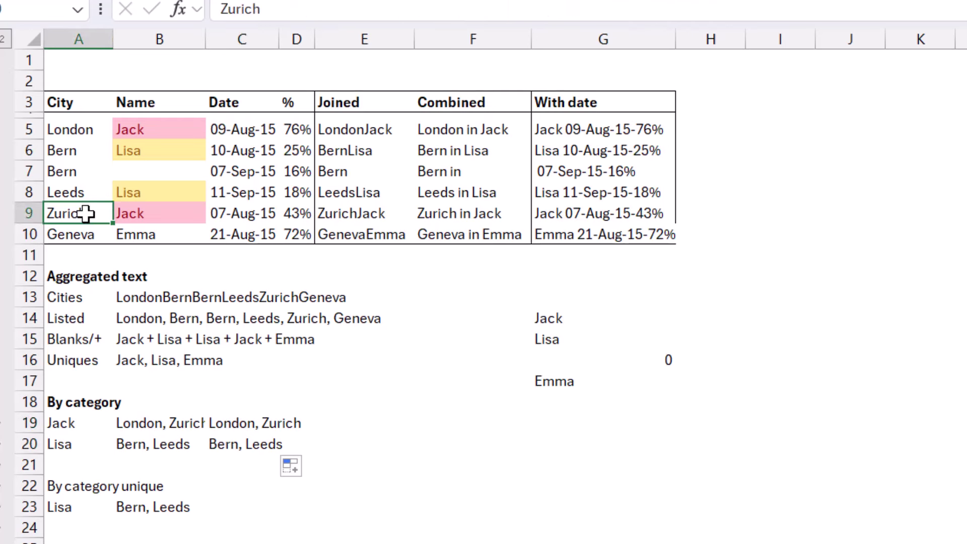
pyautogui.doubleClick(85, 198)
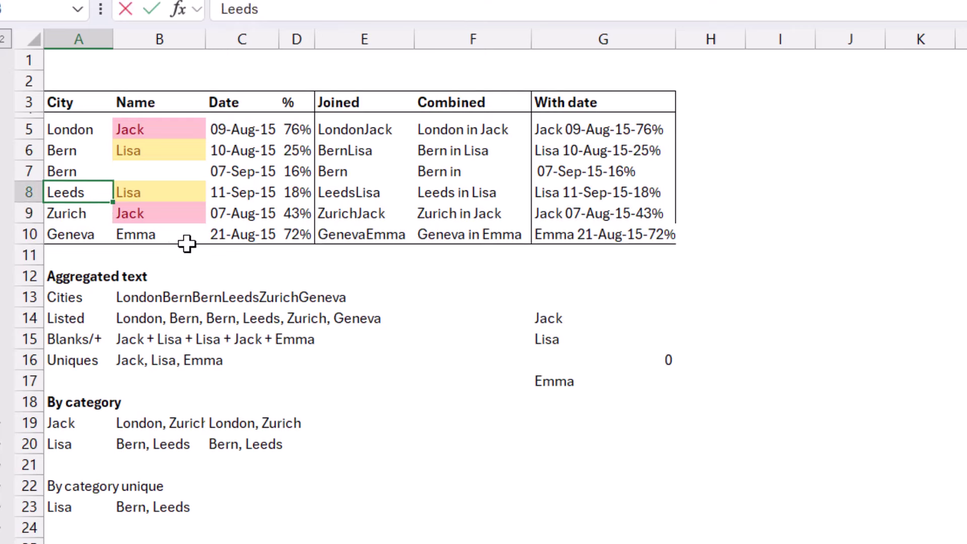
pyautogui.write('Bern')
pyautogui.press('Return')
pyautogui.press('Up')
pyautogui.press('Up')
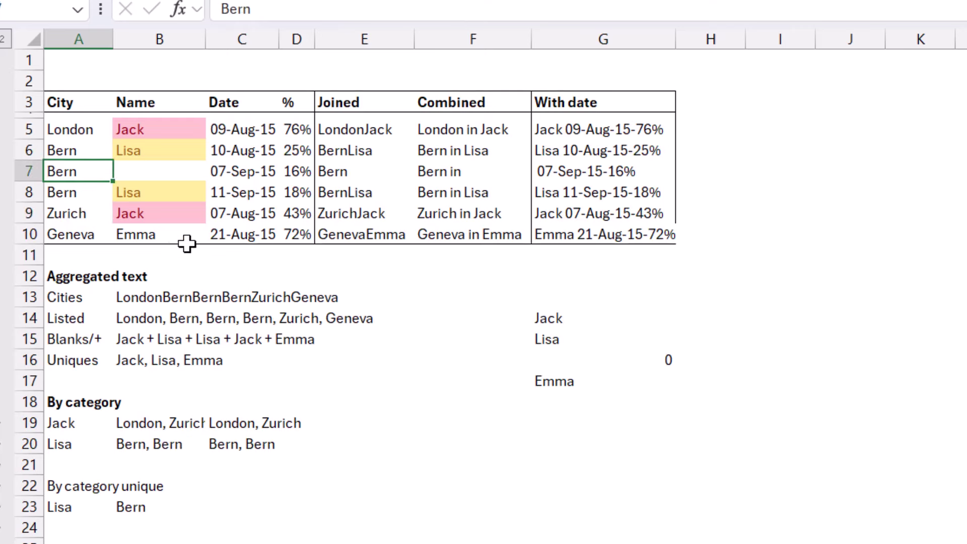
pyautogui.click(246, 499)
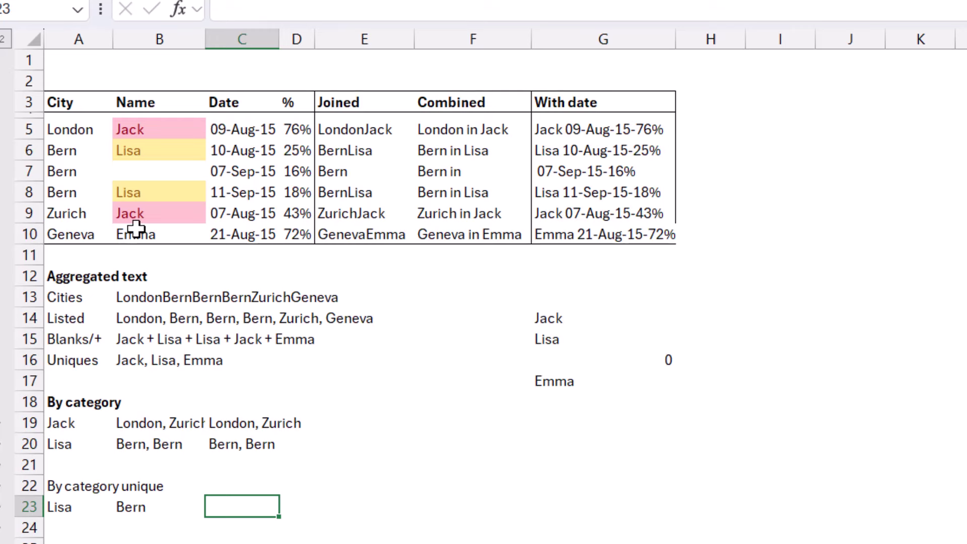
# Step: Change Geneva's name in B10 from Emma to Lisa
pyautogui.click(151, 240)
pyautogui.write('Lisa')
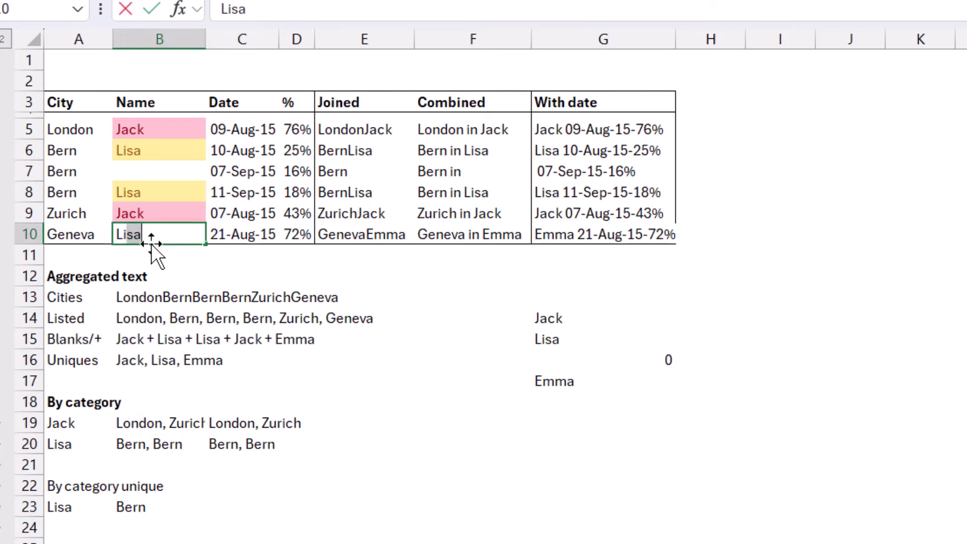
pyautogui.press('Return')
pyautogui.press('Up')
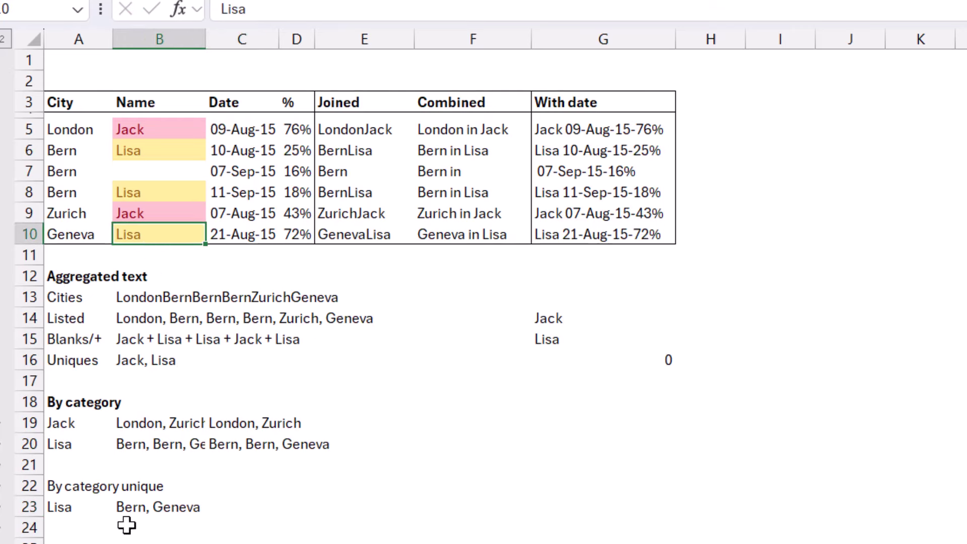
pyautogui.click(148, 508)
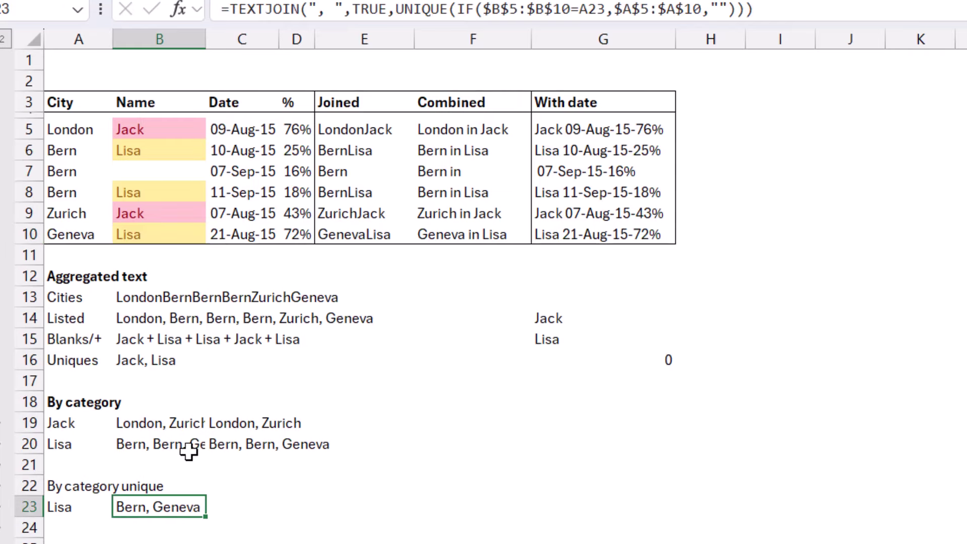
# Step: Start C23's formula as =TEXTJOIN(", ",TRUE,IF(
pyautogui.click(237, 505)
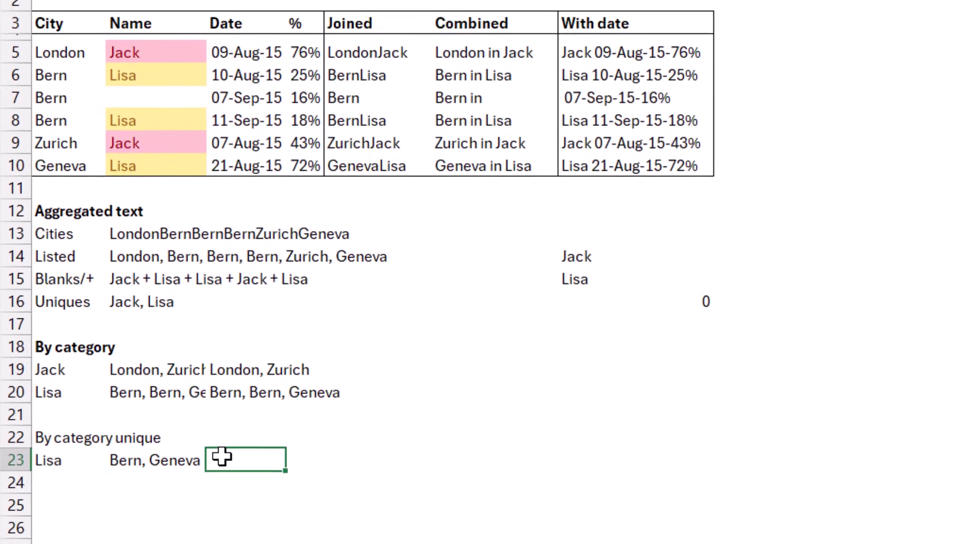
pyautogui.write('=')
pyautogui.write('textj')
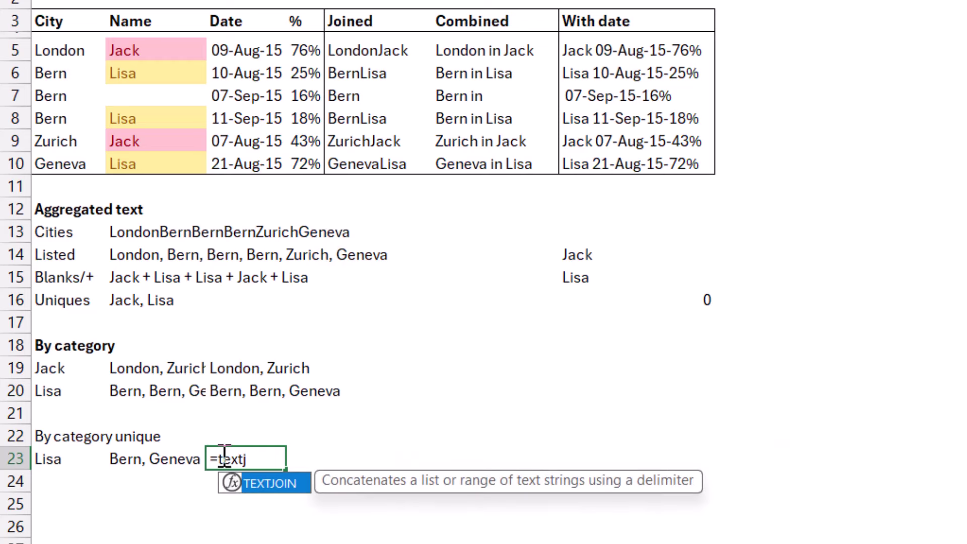
pyautogui.press('Tab')
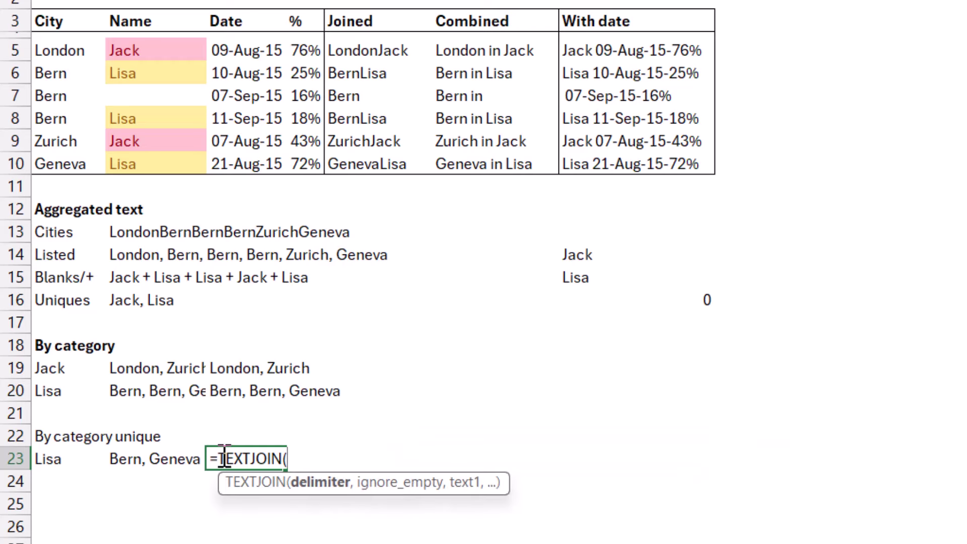
pyautogui.write('", ",')
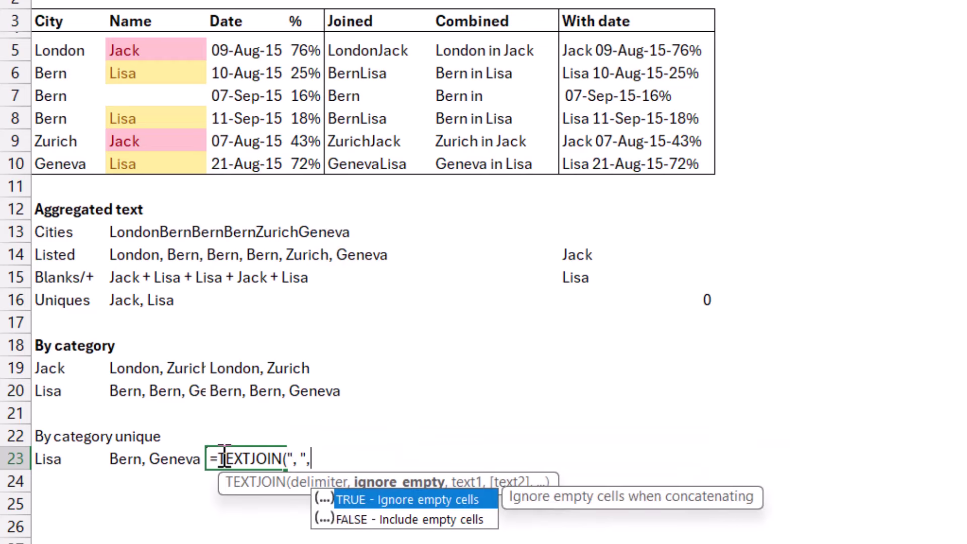
pyautogui.press('Tab')
pyautogui.write(',')
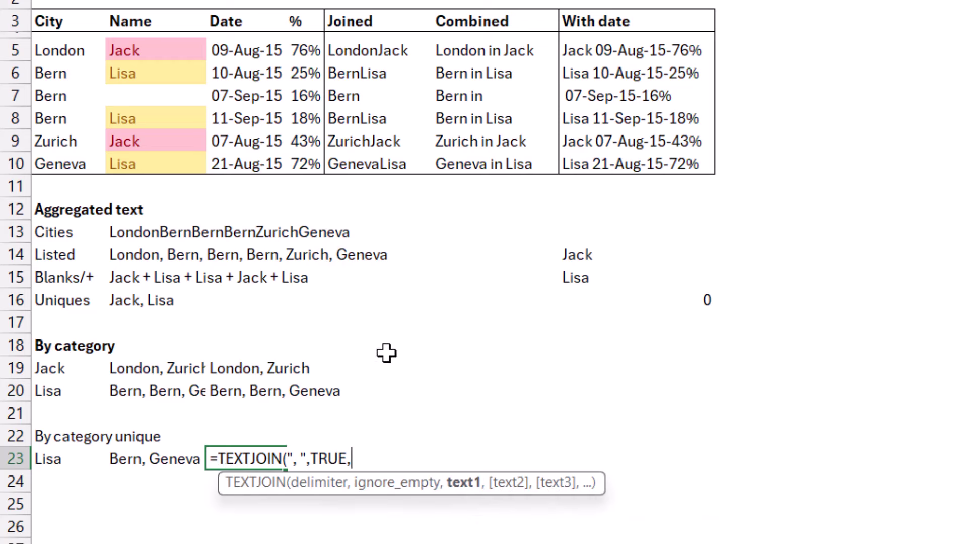
pyautogui.write('if')
pyautogui.press('Tab')
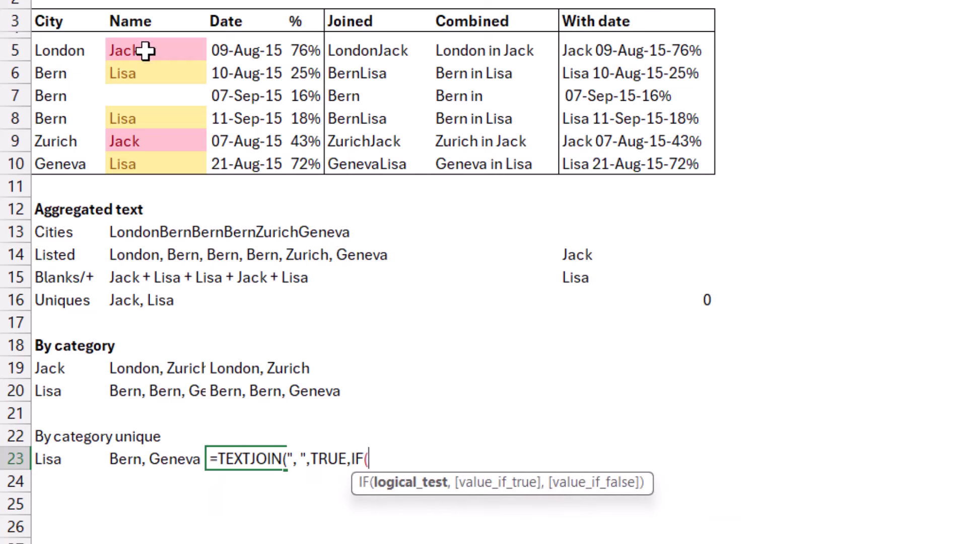
# Step: Complete the IF with $B$5:$B$10=A23 returning $A$5:$A$10, giving Bern, Bern, Geneva
pyautogui.moveTo(145, 50); pyautogui.dragTo(157, 153)
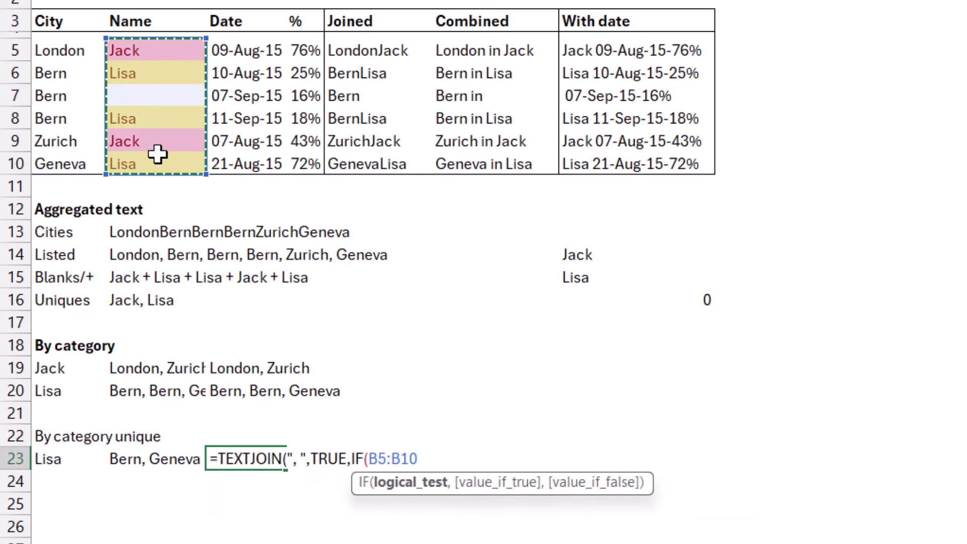
pyautogui.press('F4')
pyautogui.write('=')
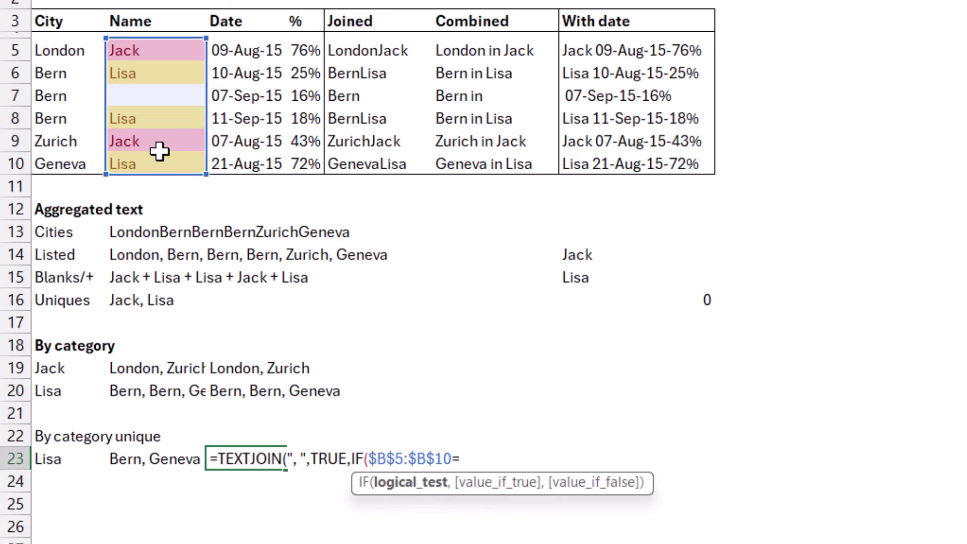
pyautogui.click(65, 457)
pyautogui.write(',')
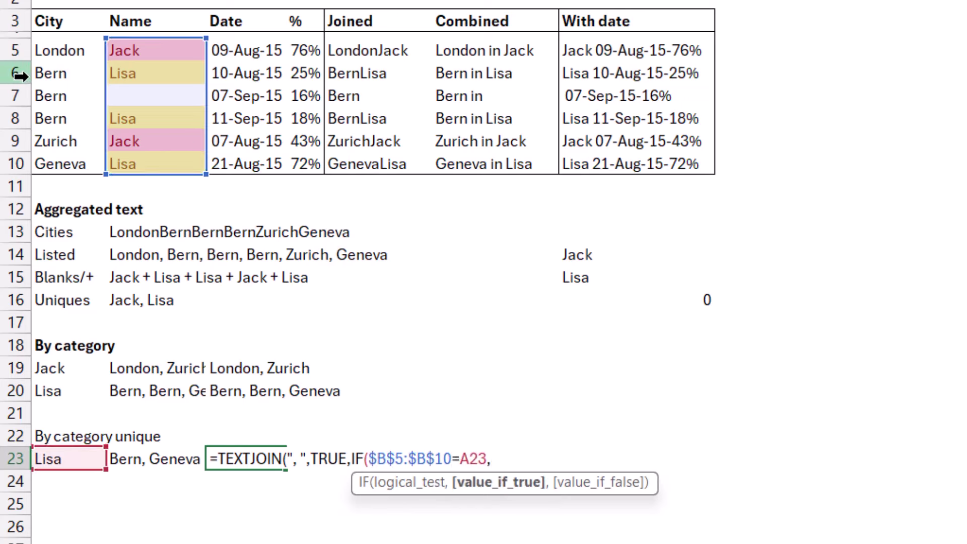
pyautogui.moveTo(65, 58); pyautogui.dragTo(80, 164)
pyautogui.press('F4')
pyautogui.write(',')
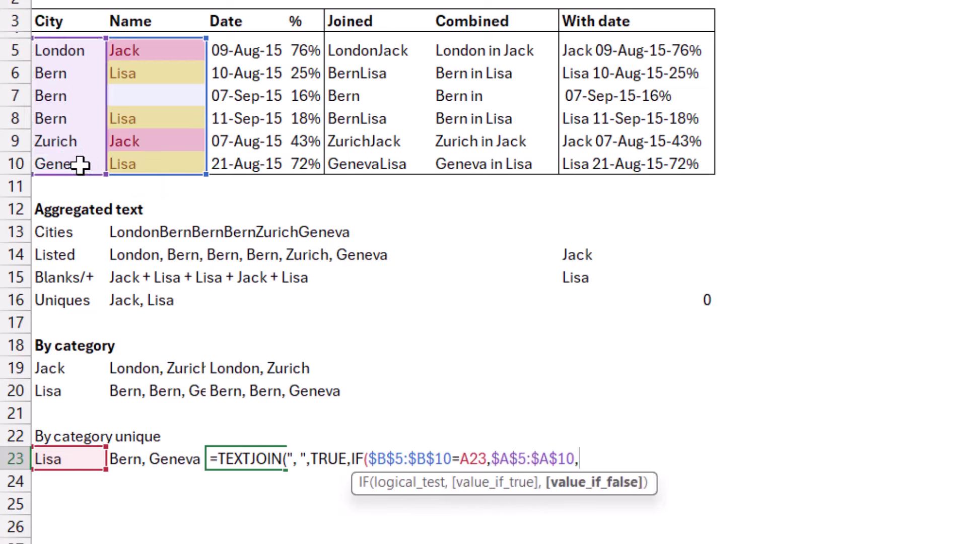
pyautogui.write('""))')
pyautogui.press('Return')
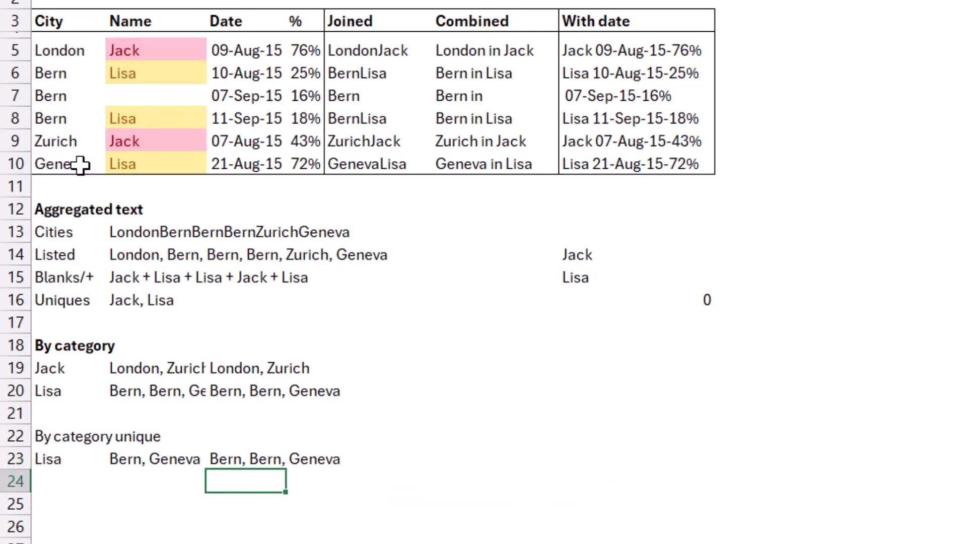
pyautogui.press('Up')
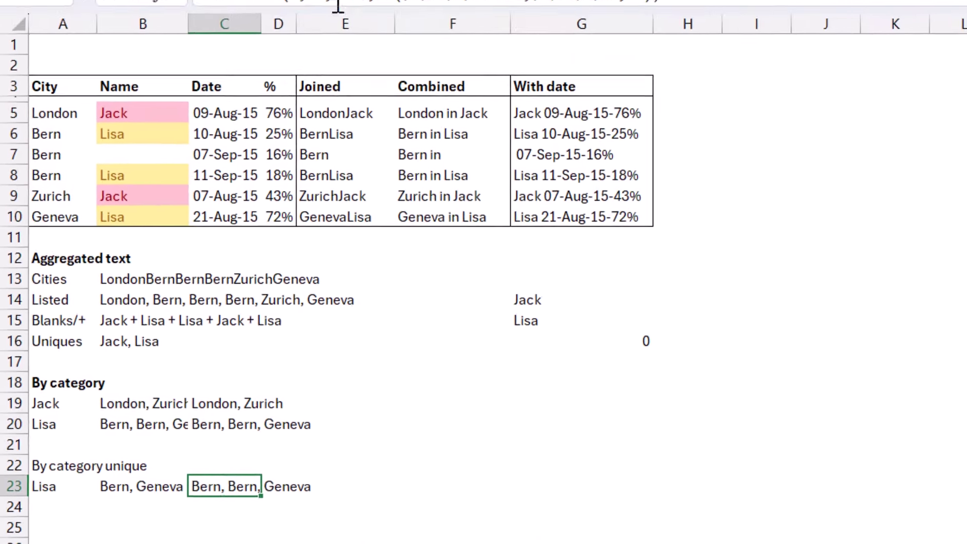
# Step: Wrap C23's IF in UNIQUE( ) so Lisa's cities read Bern, Geneva, matching B23
pyautogui.click(376, 2)
pyautogui.write('u')
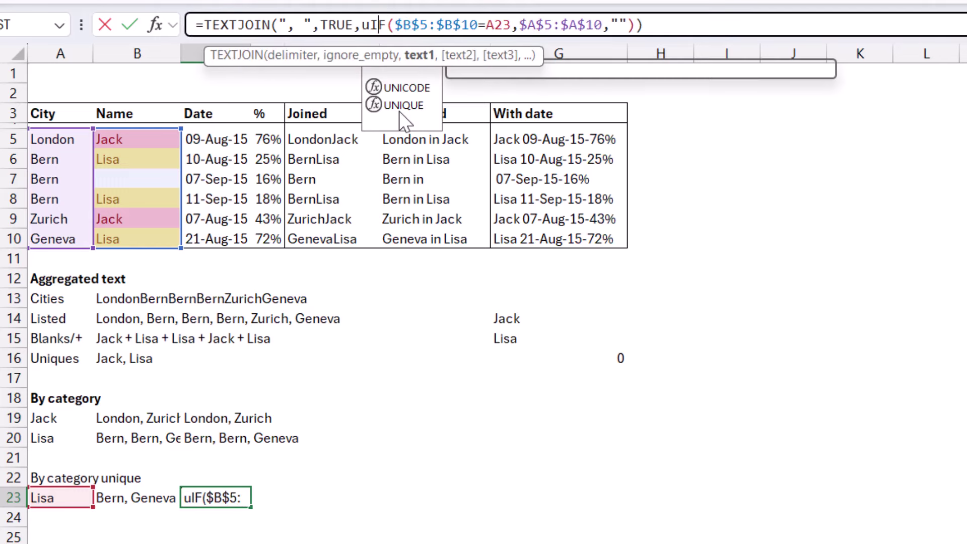
pyautogui.write('niqu')
pyautogui.press('Tab')
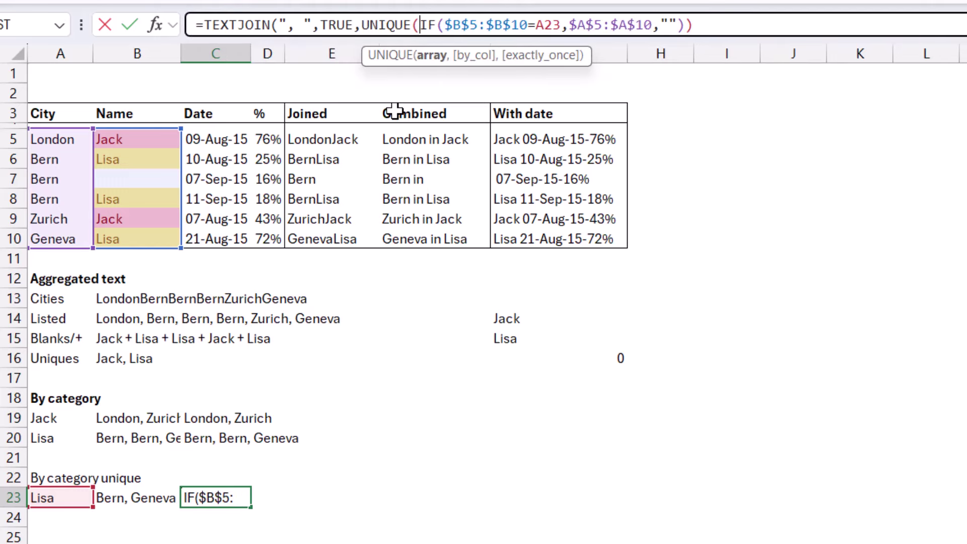
pyautogui.click(692, 28)
pyautogui.write(')')
pyautogui.hotkey('ctrl', 'Return')
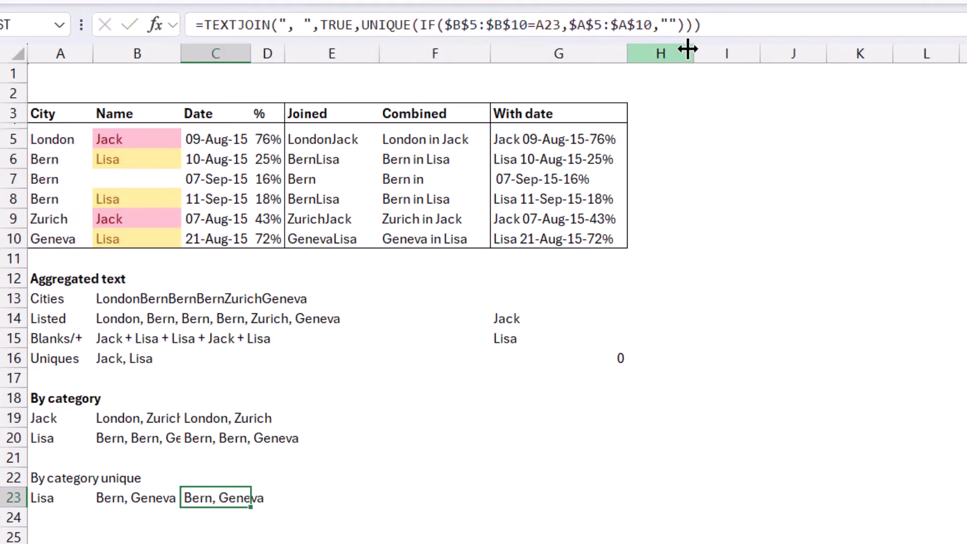
pyautogui.press('Down')
pyautogui.press('Up')
pyautogui.press('Left')
pyautogui.press('Right')
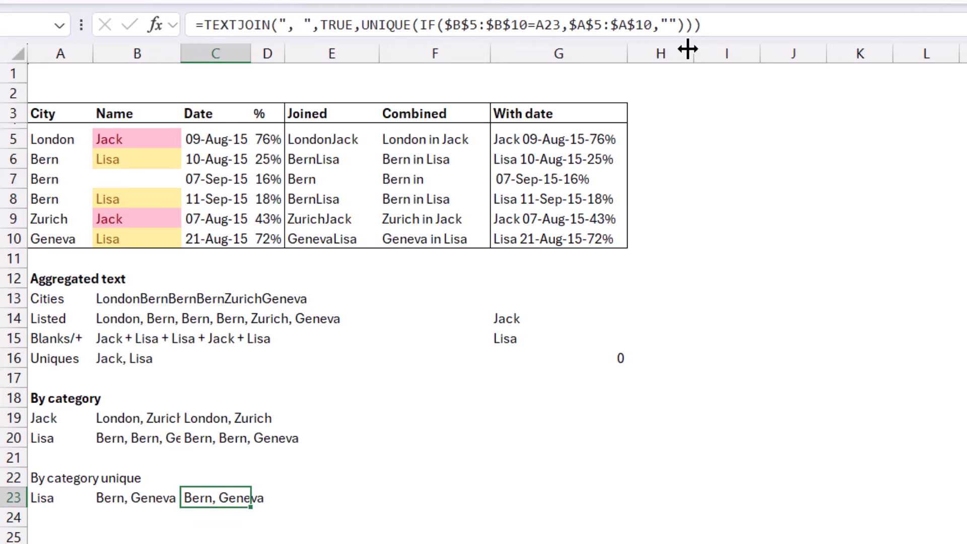